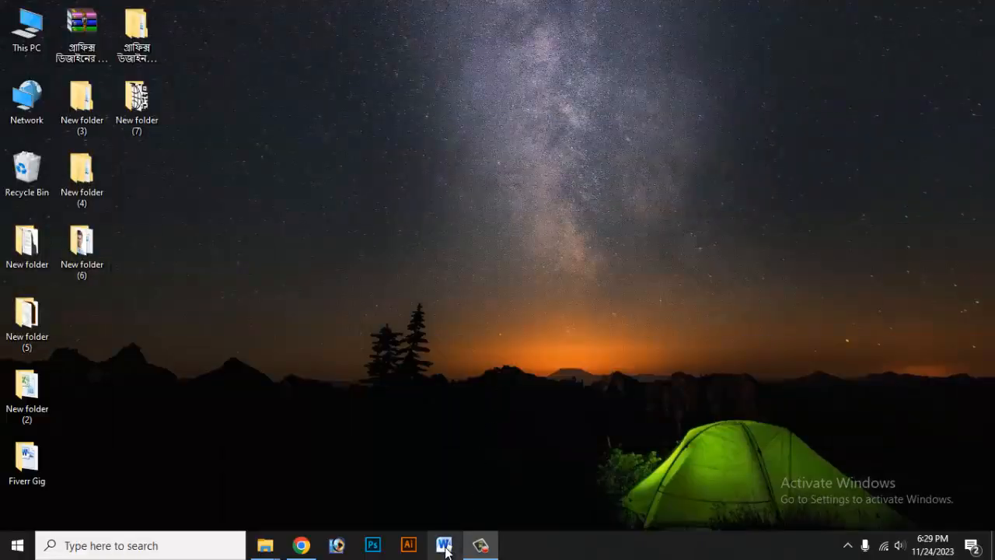
Launch Word, dismiss the macro warning and open a blank document.
click(444, 546)
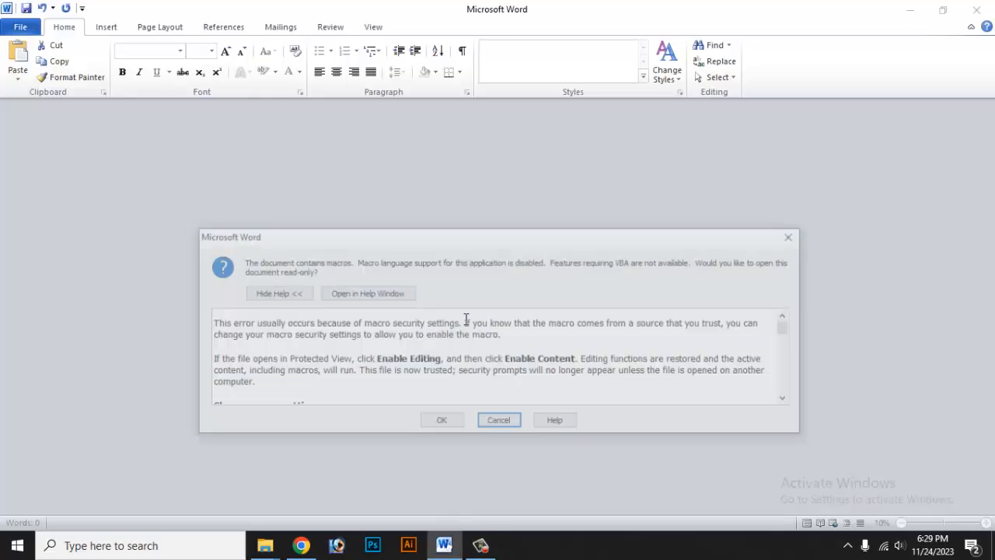
click(498, 422)
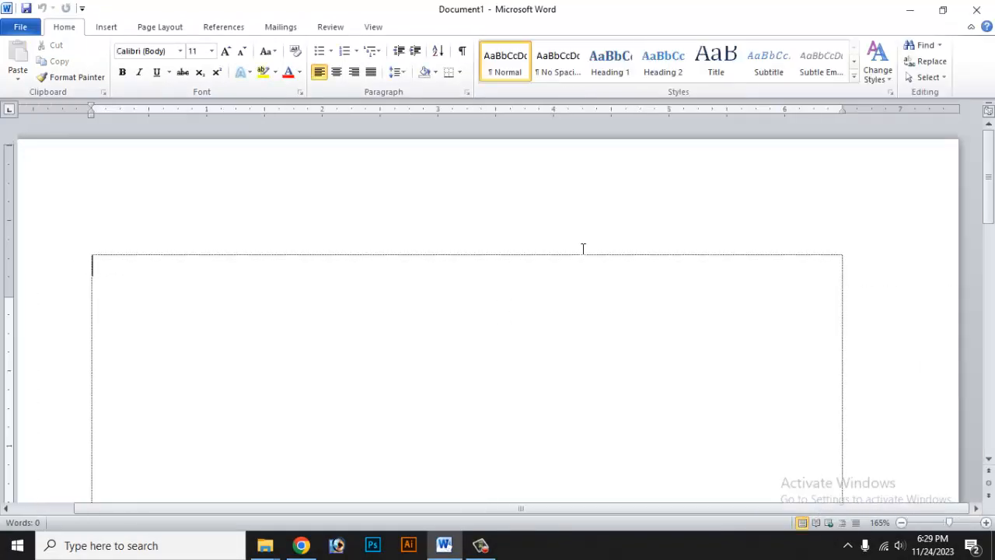
scroll(583, 253, down, 5)
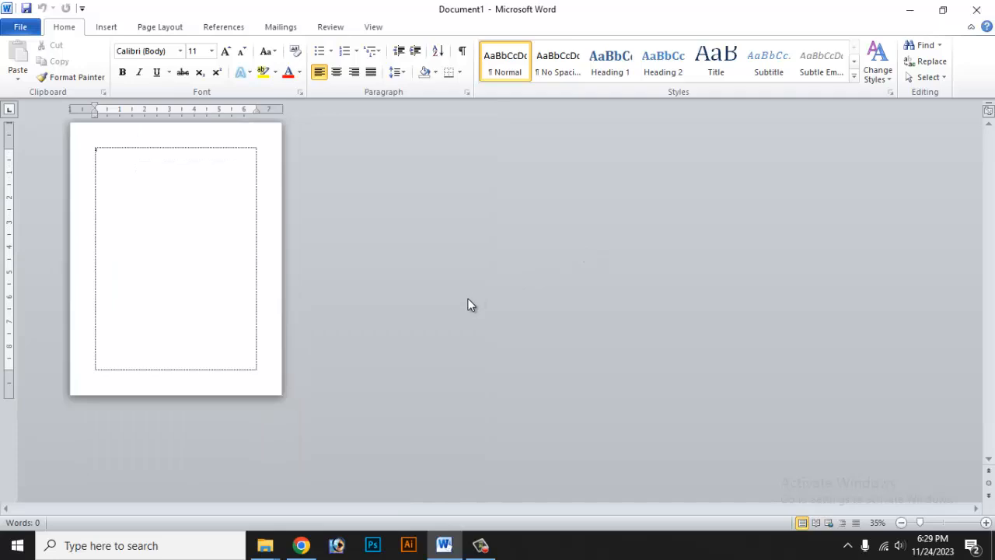
scroll(475, 296, up, 3)
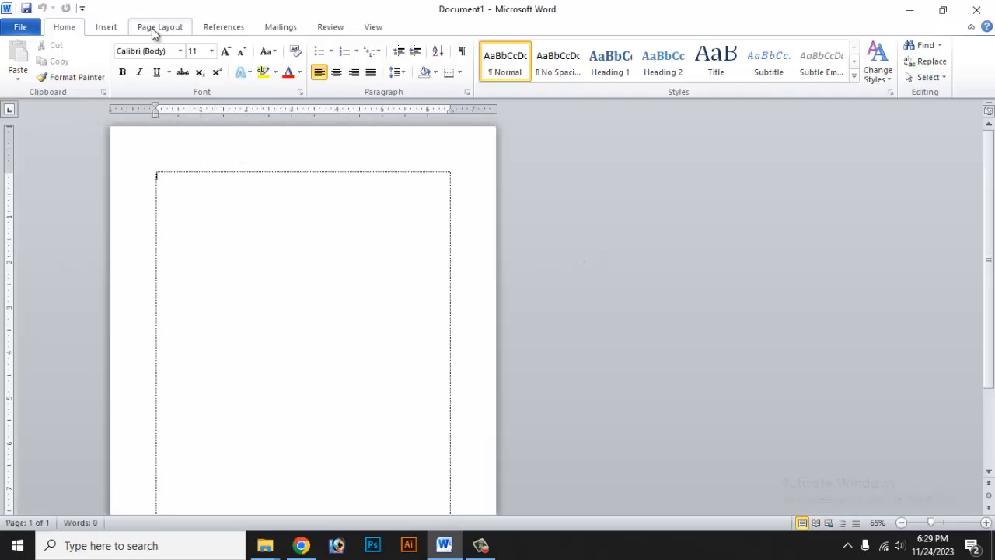
Switch the page orientation to Landscape.
click(179, 18)
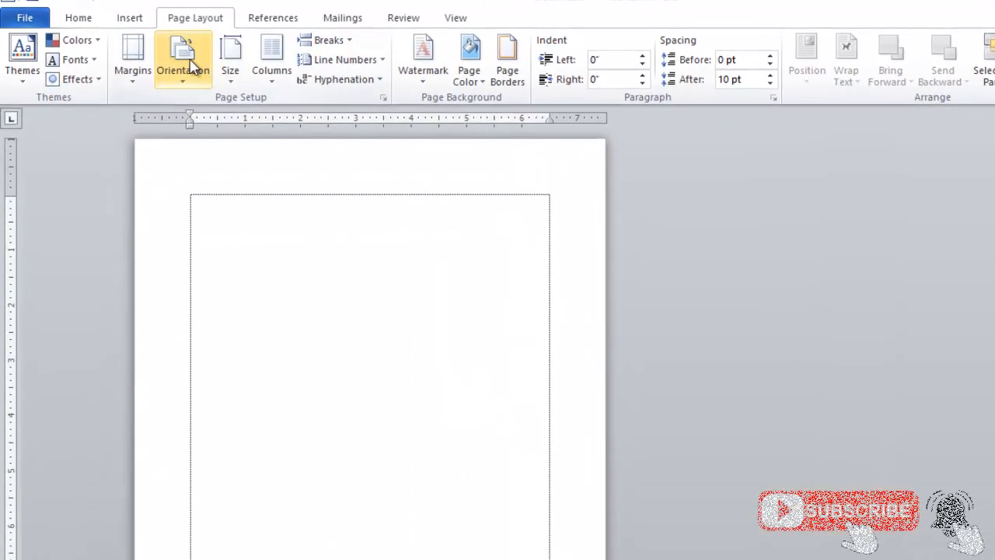
click(231, 56)
click(191, 78)
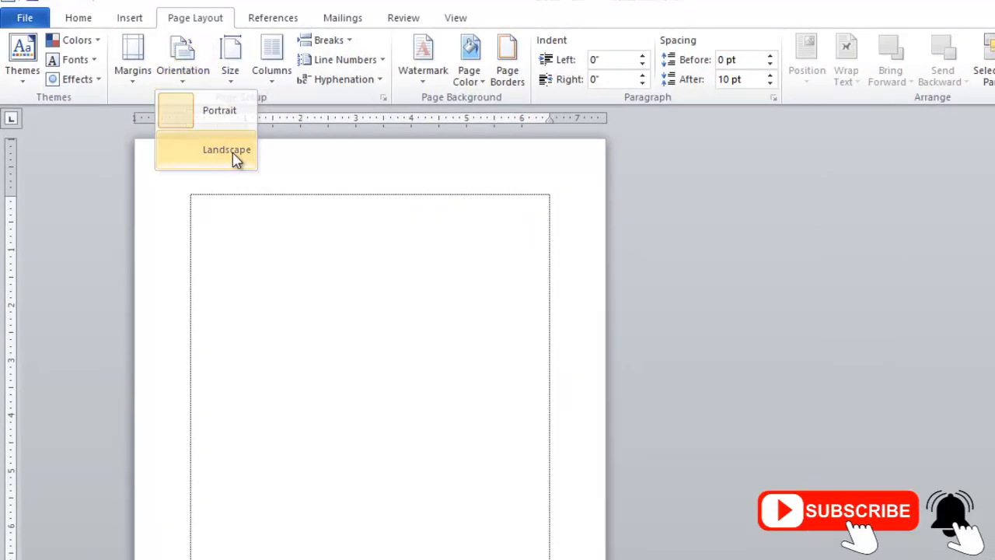
click(223, 155)
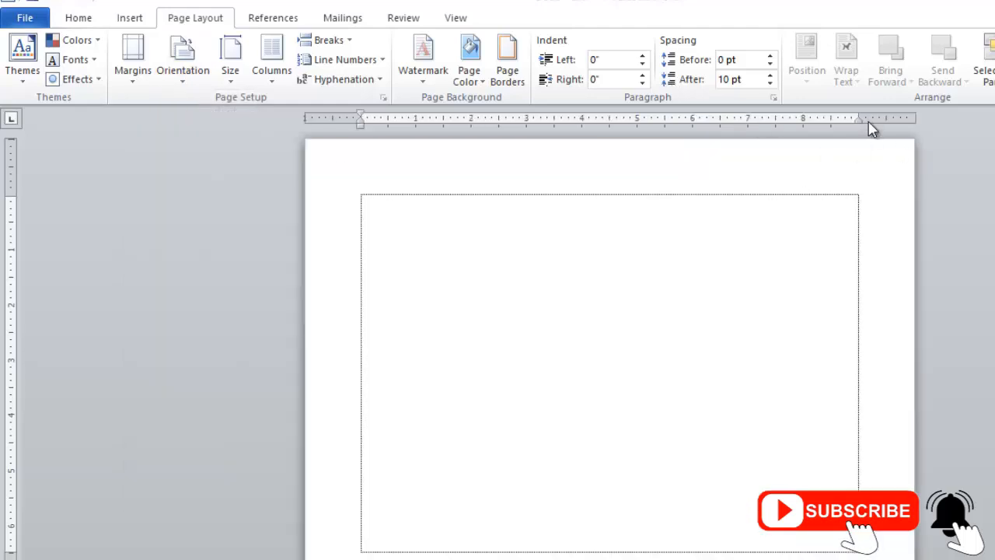
double_click(896, 118)
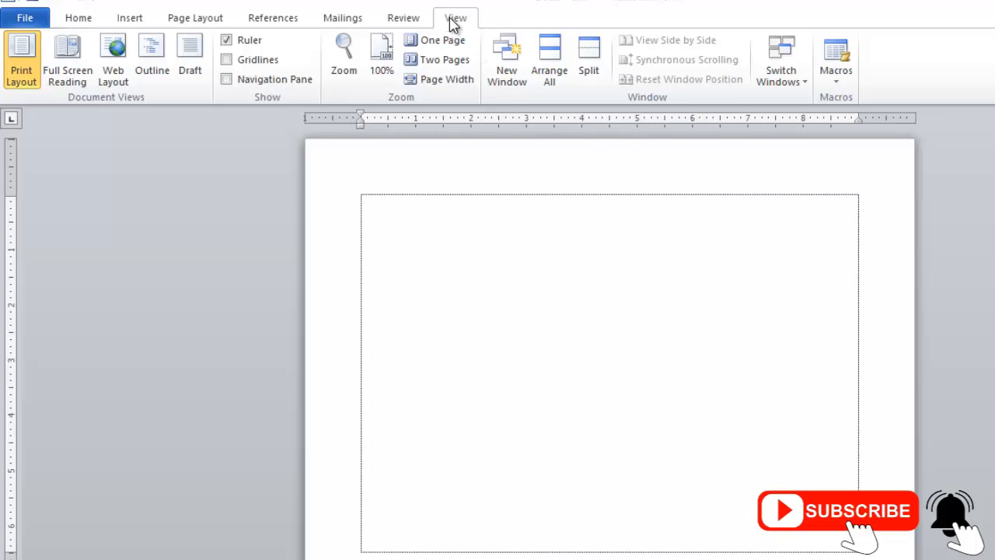
Set the paper size to 3.5 width by 2.1 height in Page Setup.
click(227, 40)
click(226, 41)
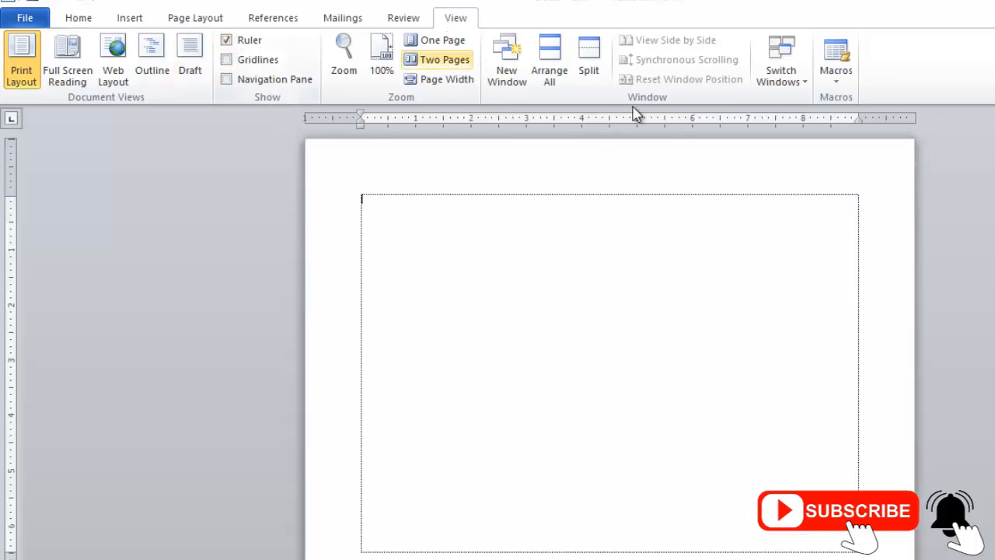
double_click(898, 121)
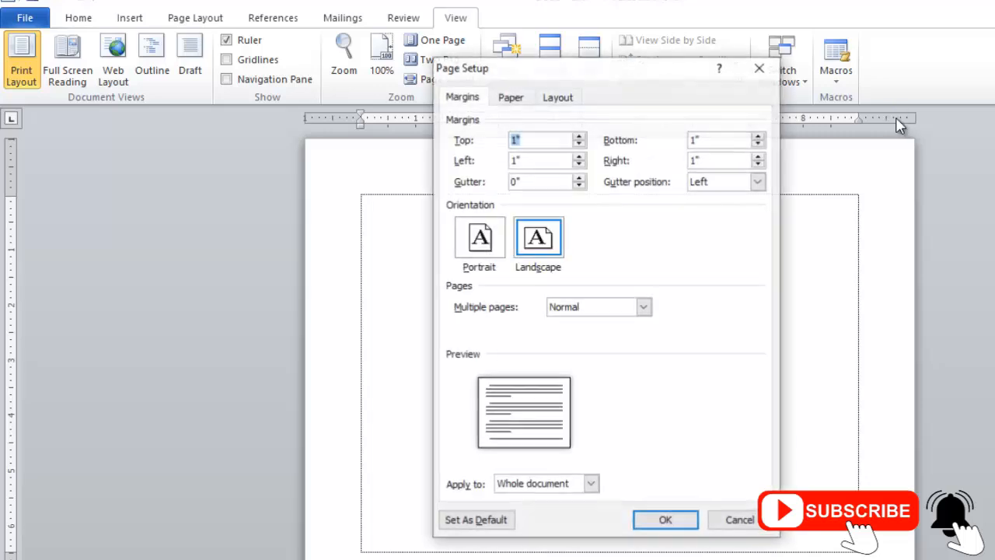
click(511, 97)
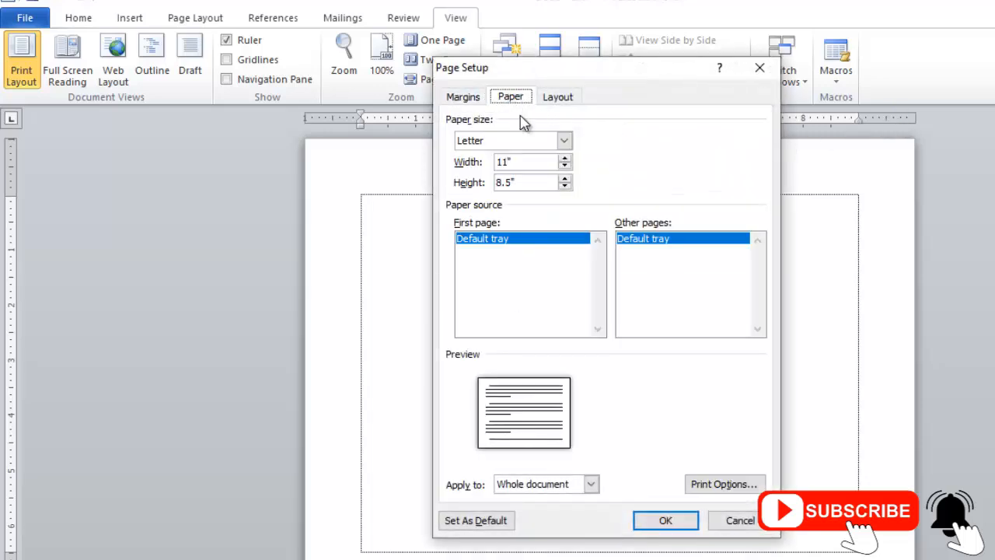
drag(538, 163, 462, 161)
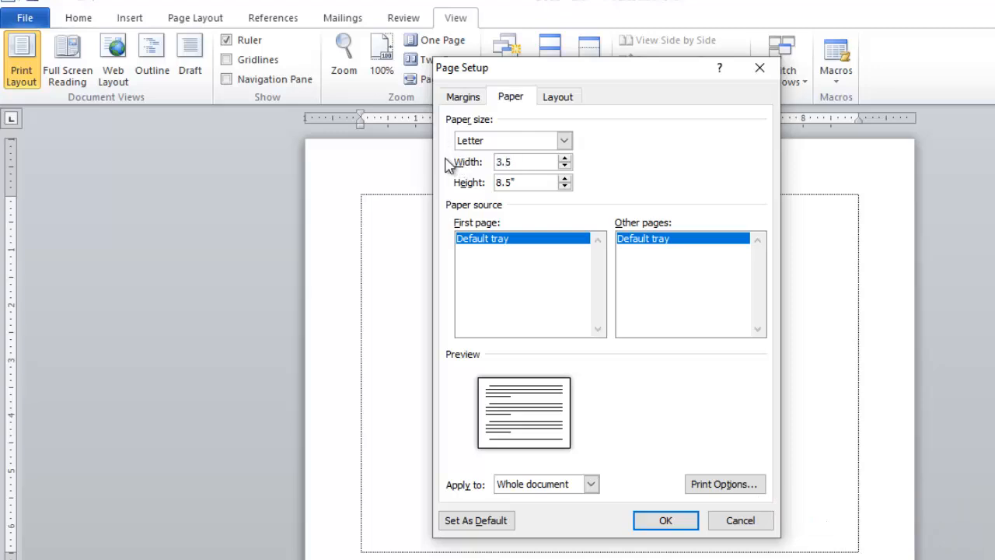
drag(538, 184, 487, 189)
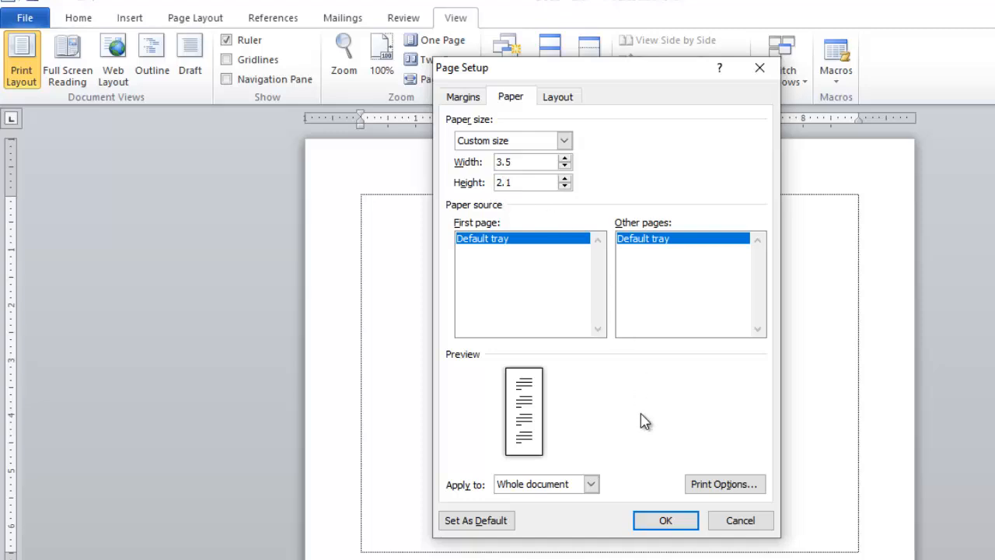
Set all four page margins to 0.1 and apply the new card layout.
click(464, 100)
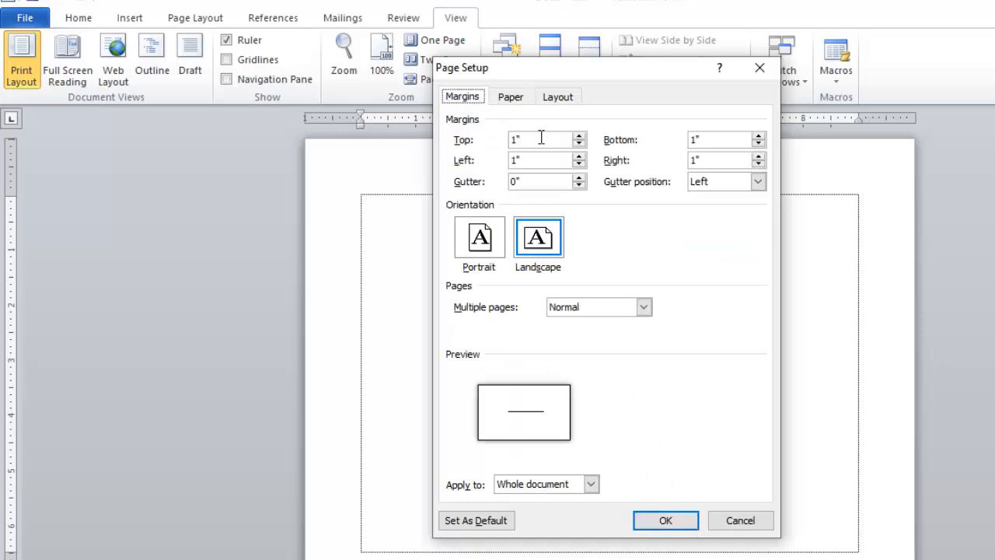
drag(552, 140, 504, 148)
text(0.1)
key(Tab)
text(0.1)
key(Tab)
text(0.1)
key(Tab)
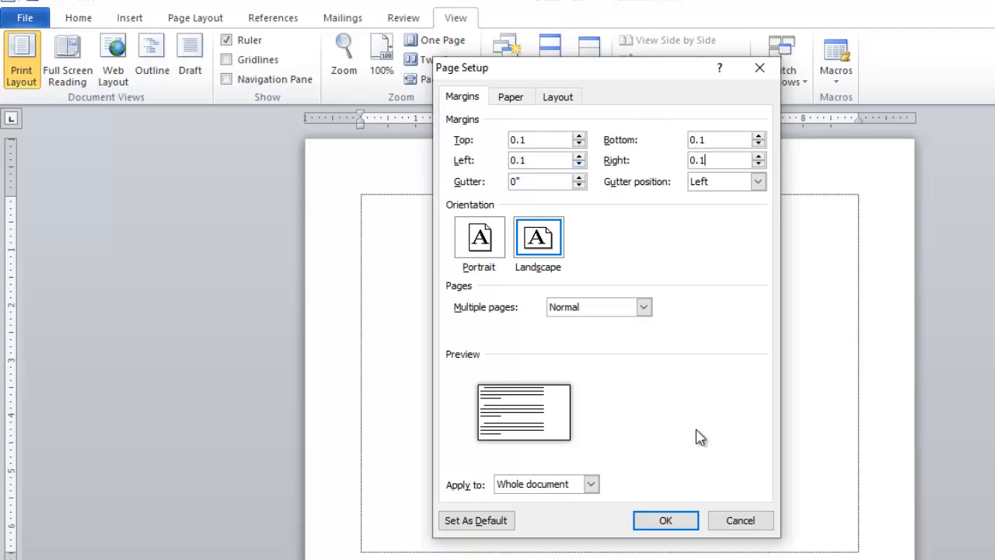
click(672, 521)
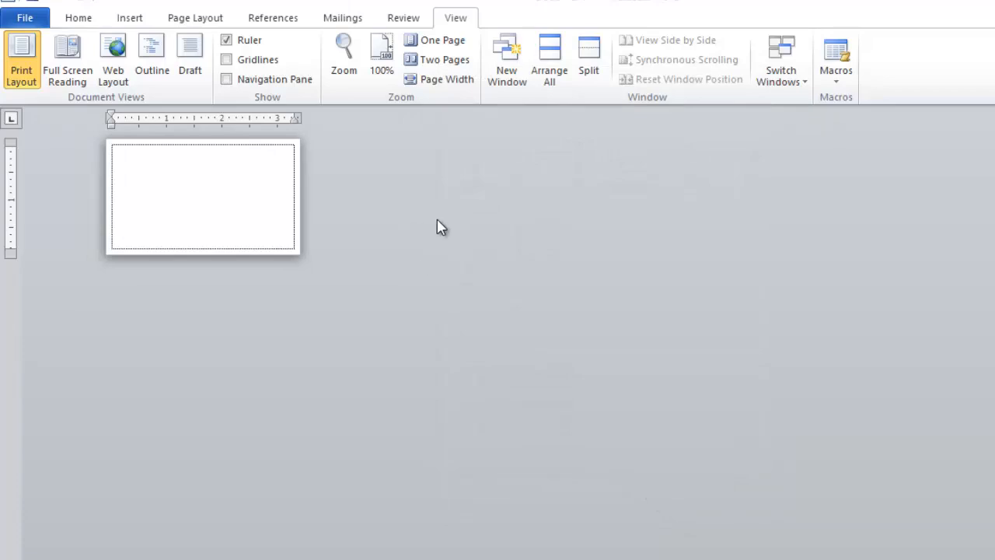
Zoom in and widen the card's left margin to roughly 0.45 inch on the ruler.
scroll(461, 214, up, 5)
scroll(461, 222, up, 8)
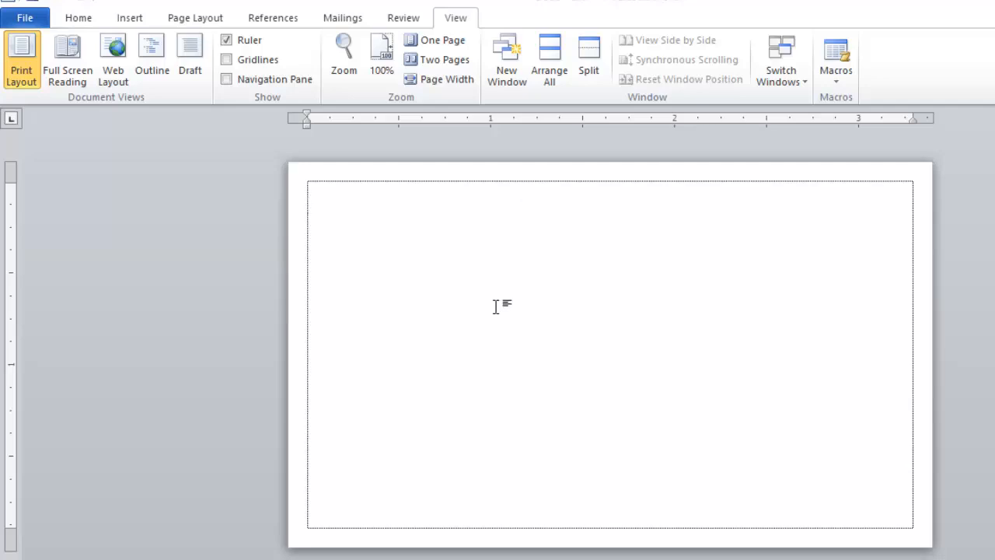
scroll(495, 303, up, 2)
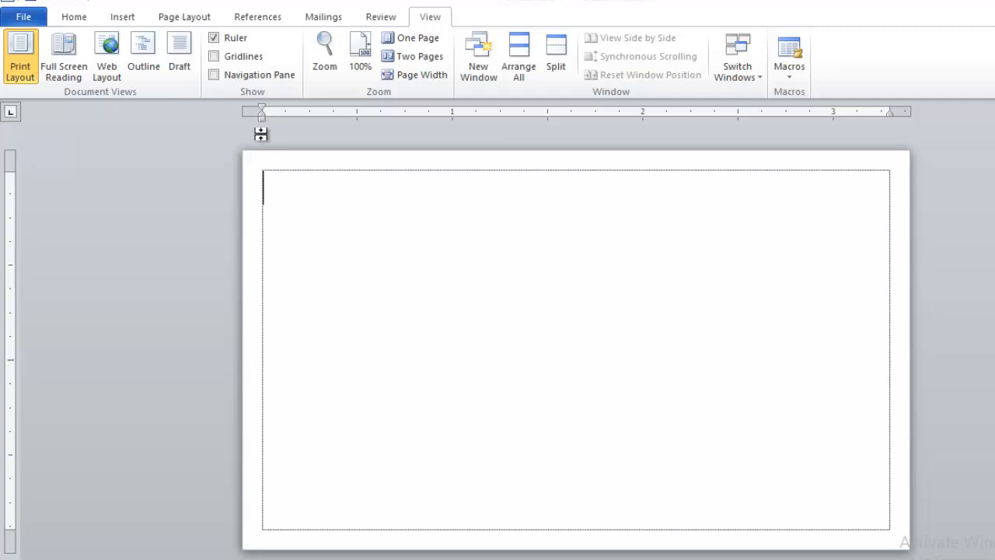
drag(261, 108, 303, 109)
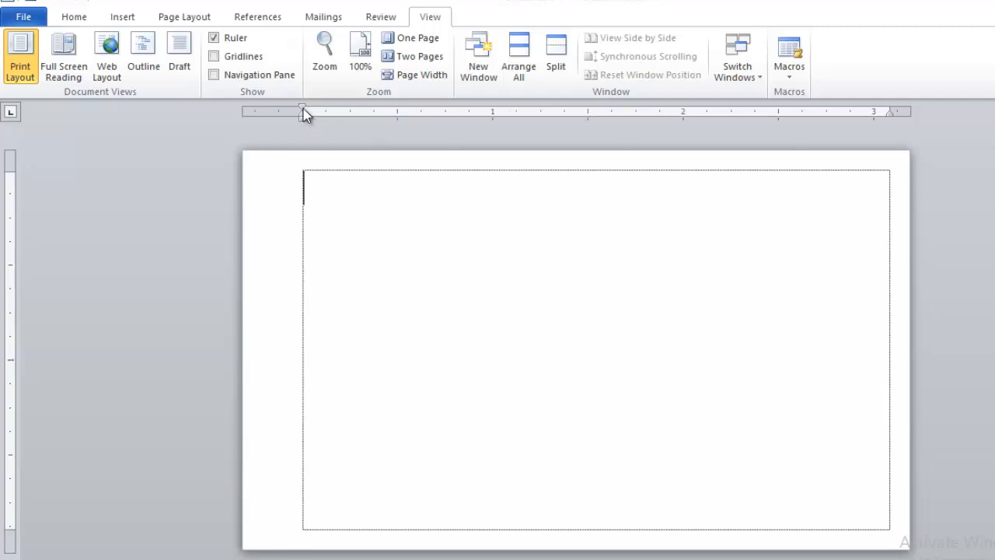
drag(303, 109, 327, 114)
Draw a tall rectangle down the card's left margin and nudge it into place.
click(126, 16)
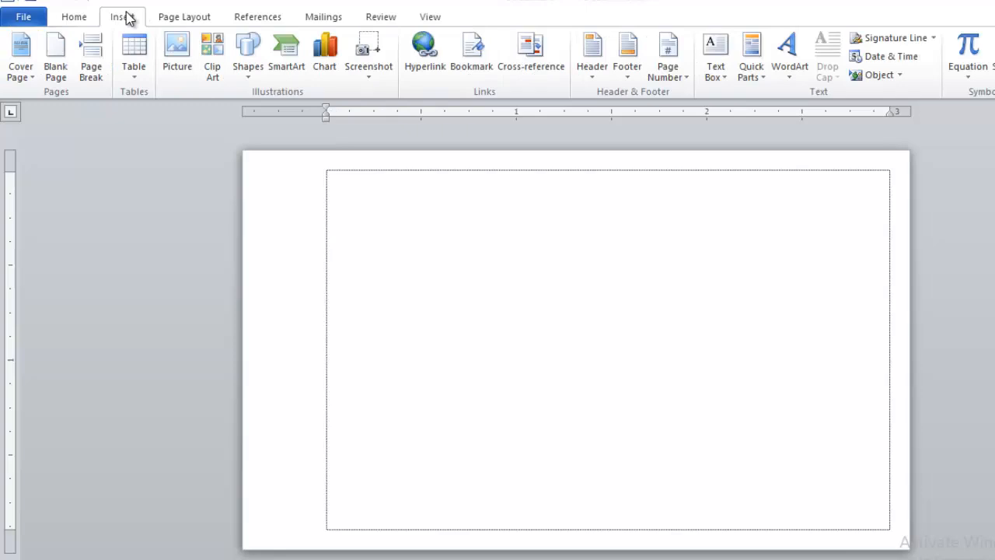
click(249, 69)
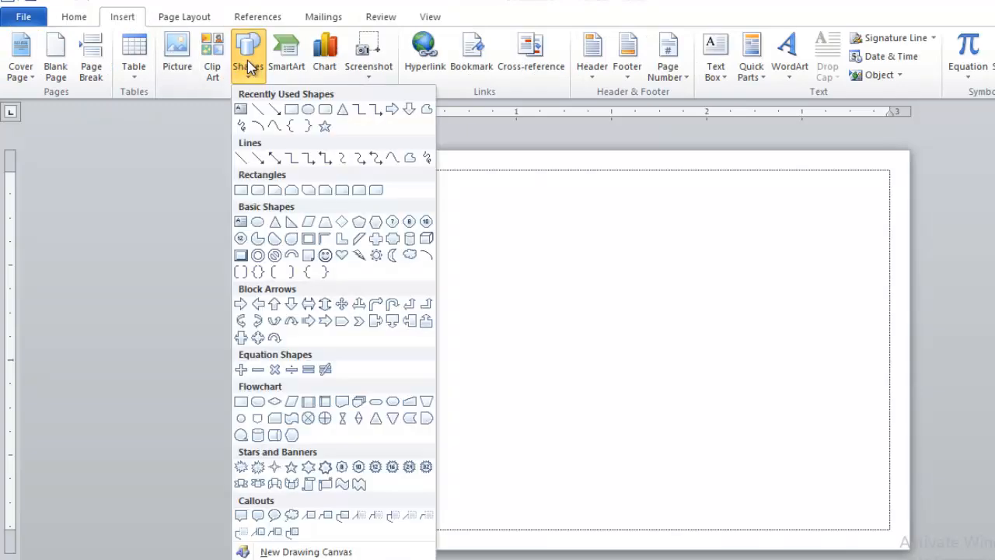
click(291, 110)
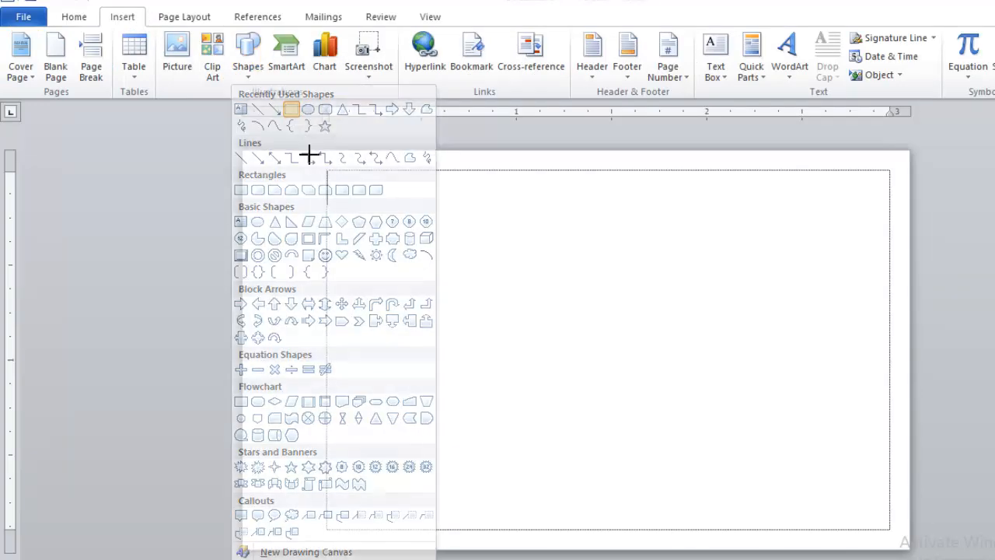
mouse_move(268, 152)
mouse_down()
mouse_move(289, 210)
mouse_move(297, 537)
mouse_move(306, 547)
mouse_up()
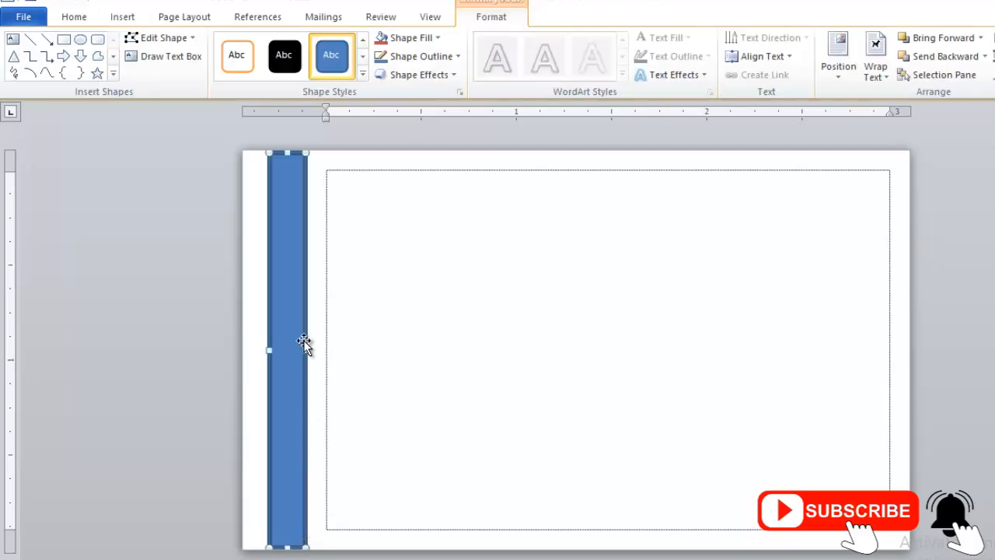
key(ctrl+Right)
key(ctrl+Right)
key(ctrl+Right)
key(ctrl+Right)
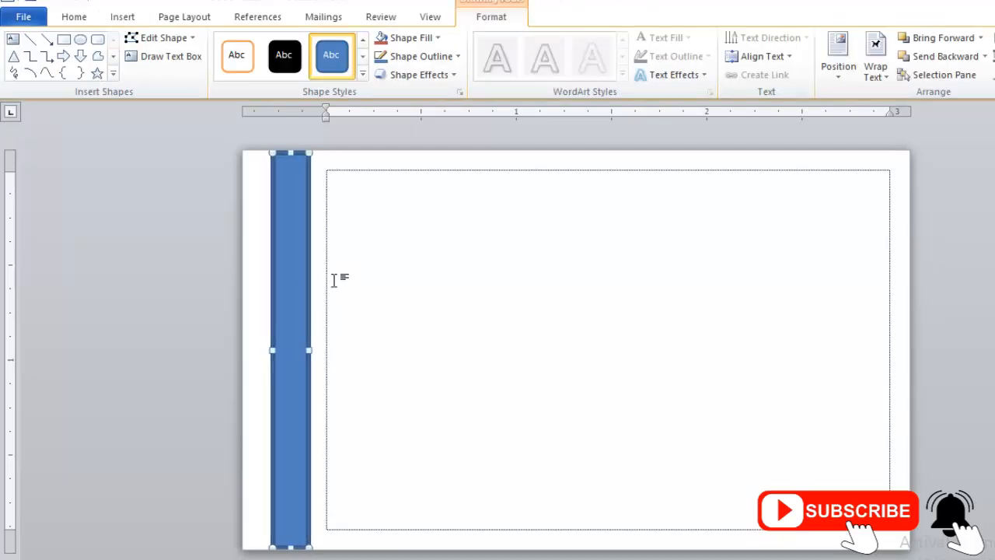
key(ctrl+Left)
key(ctrl+Right)
key(ctrl+Right)
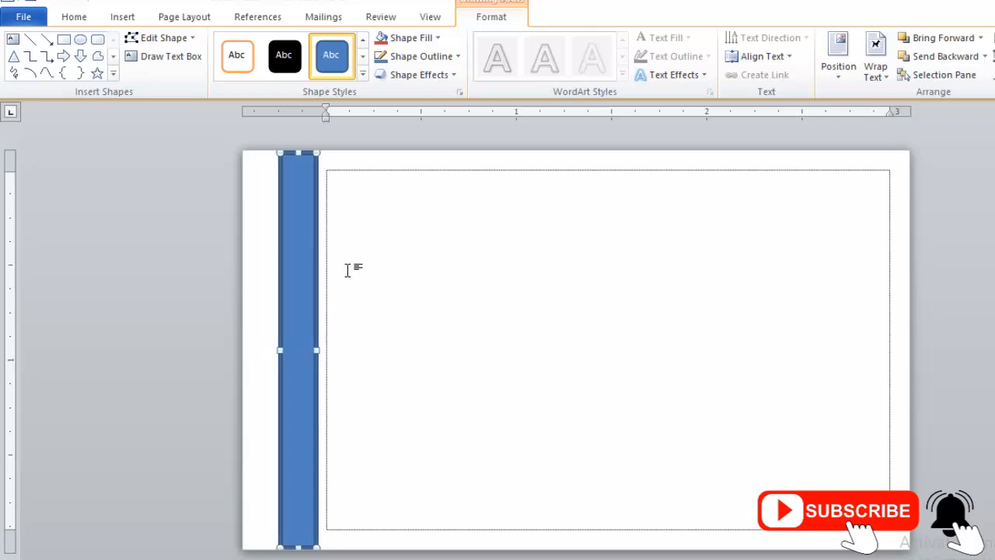
key(ctrl+Right)
key(ctrl+Left)
key(ctrl+Left)
key(ctrl+Left)
click(350, 220)
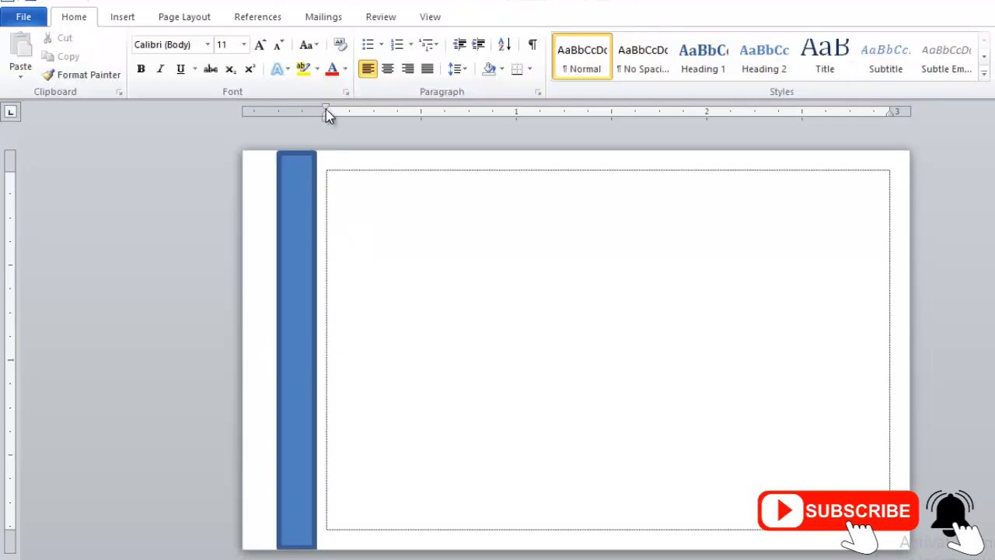
Give the side bar a Dark Red fill and a Dark Red outline.
click(299, 269)
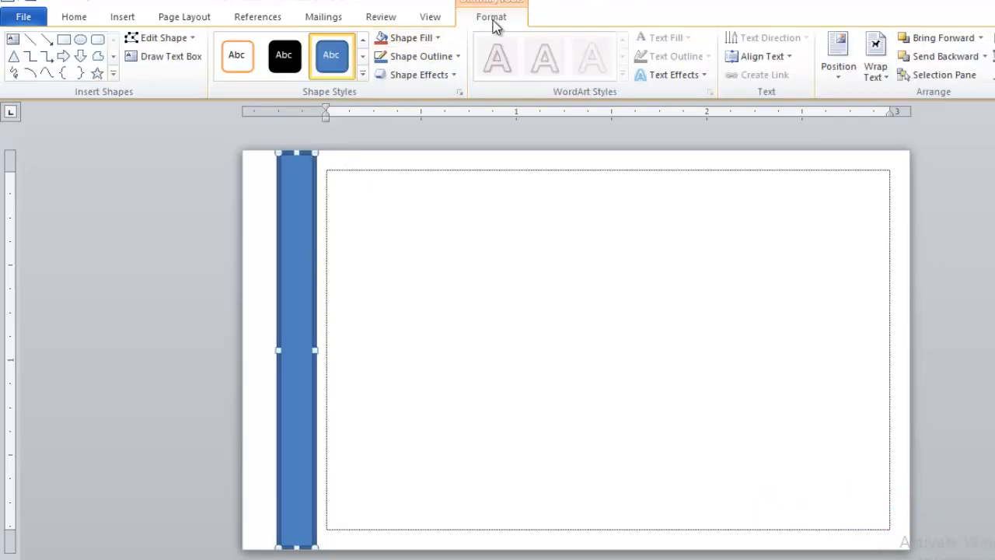
click(406, 38)
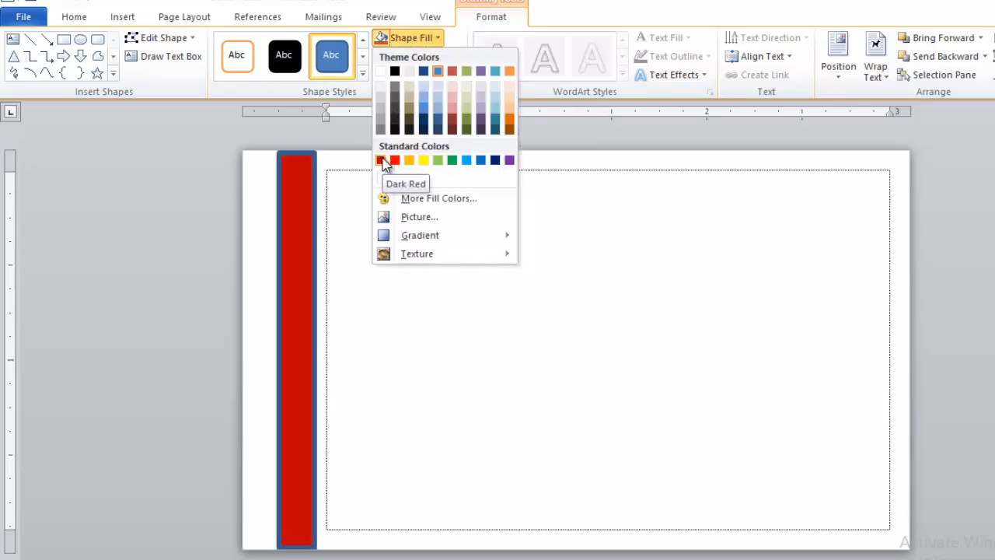
click(381, 160)
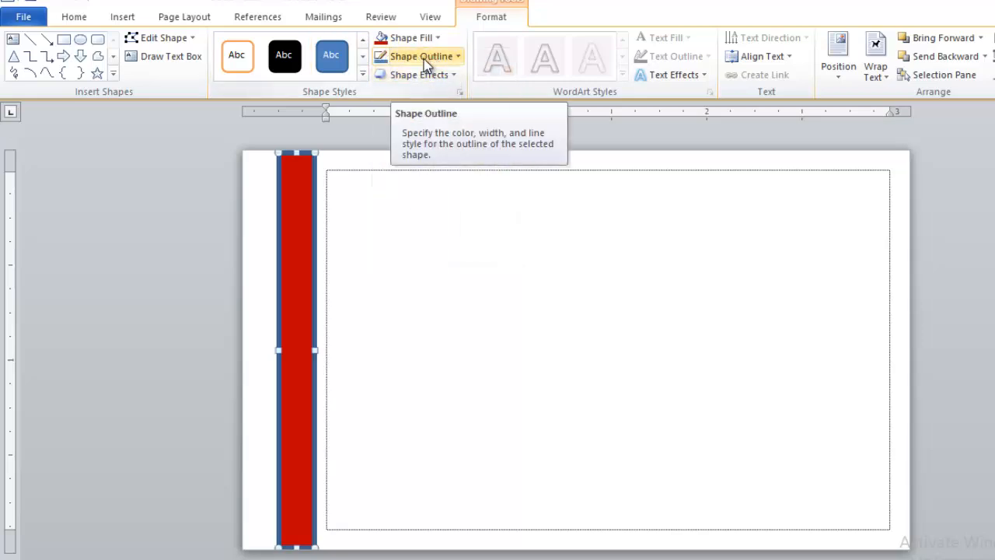
click(426, 56)
click(381, 180)
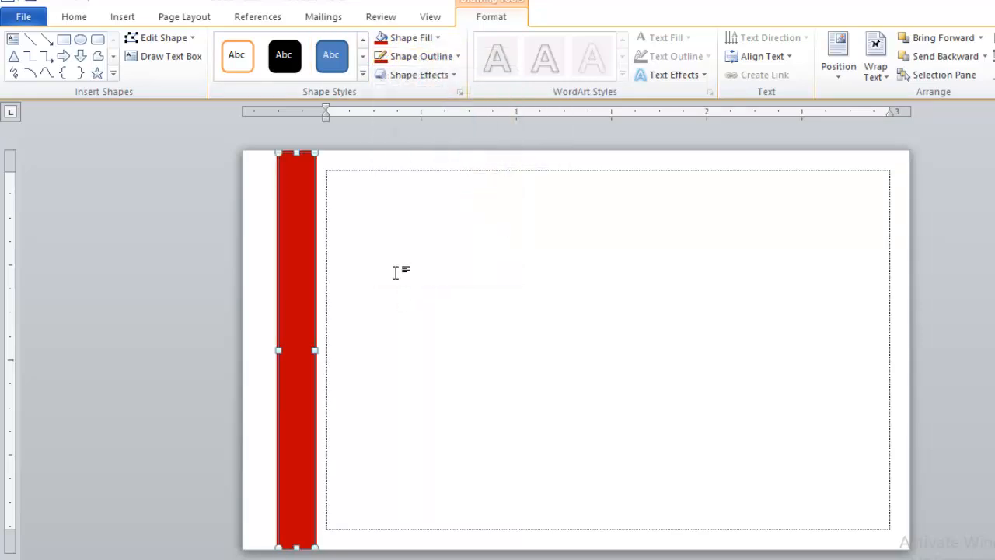
click(392, 298)
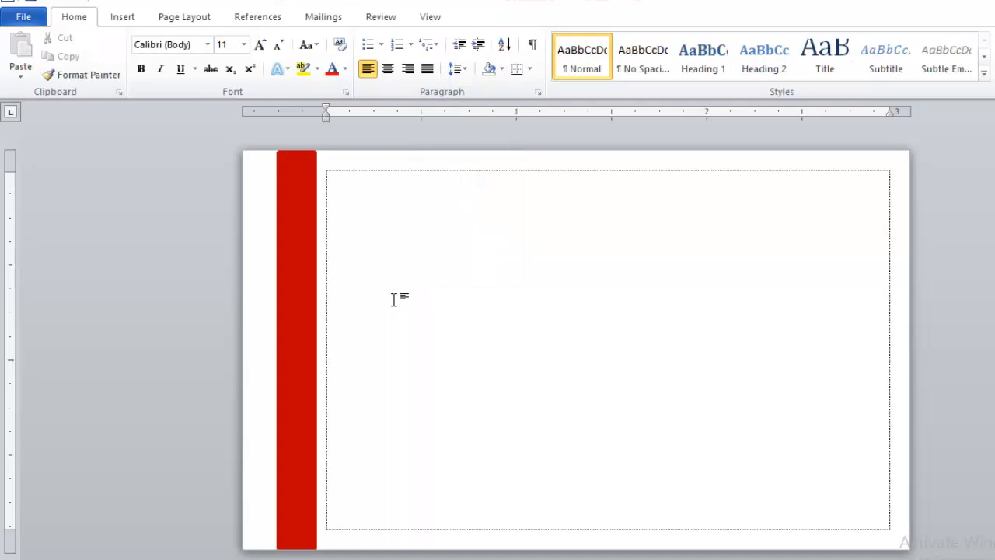
Type the person's name and format it as bold 9 pt Poppins.
scroll(338, 165, up, 1)
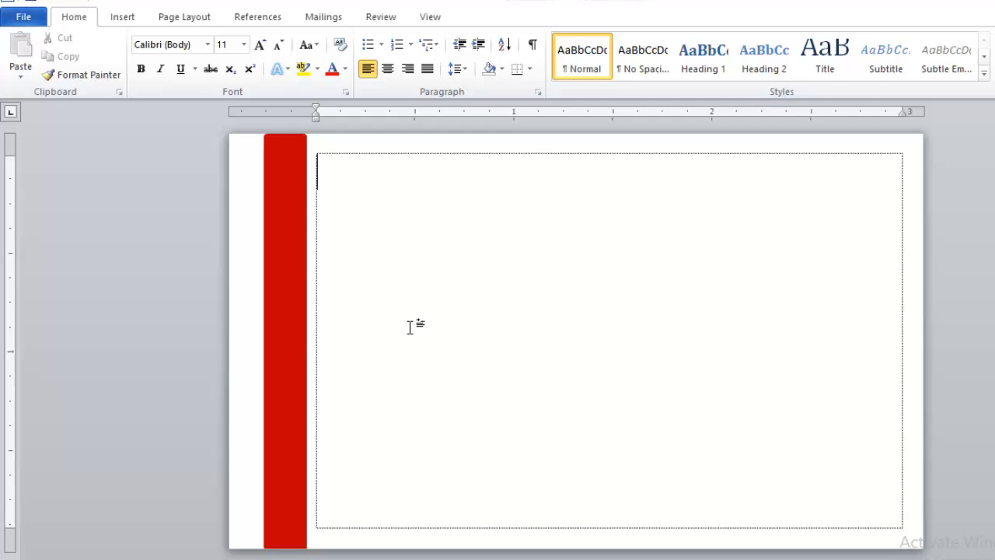
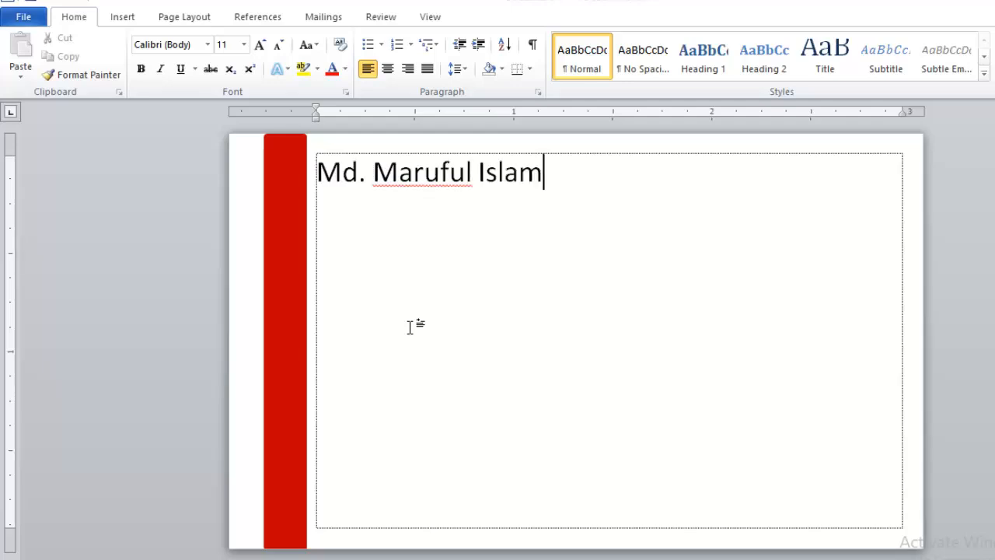
drag(548, 178, 324, 180)
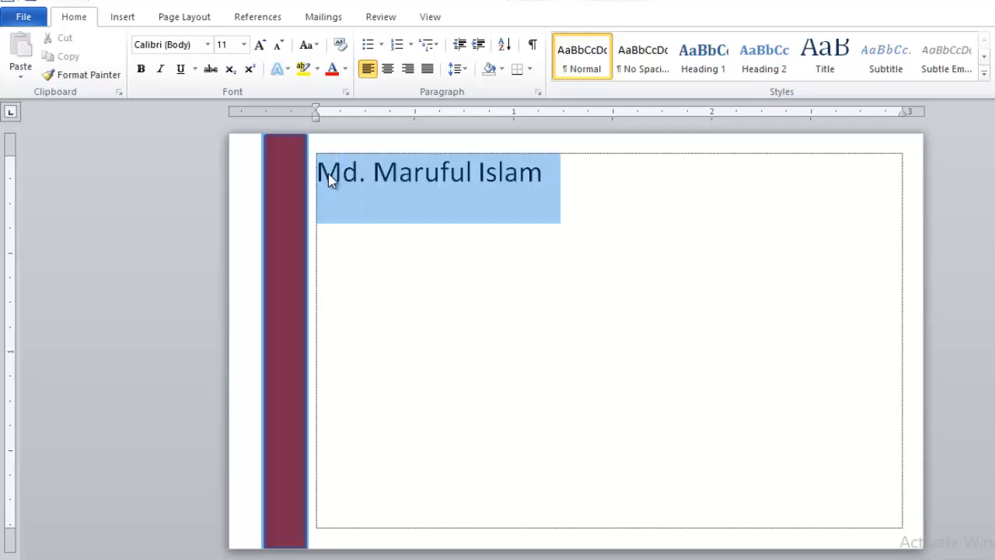
key(ctrl+[)
key(ctrl+[)
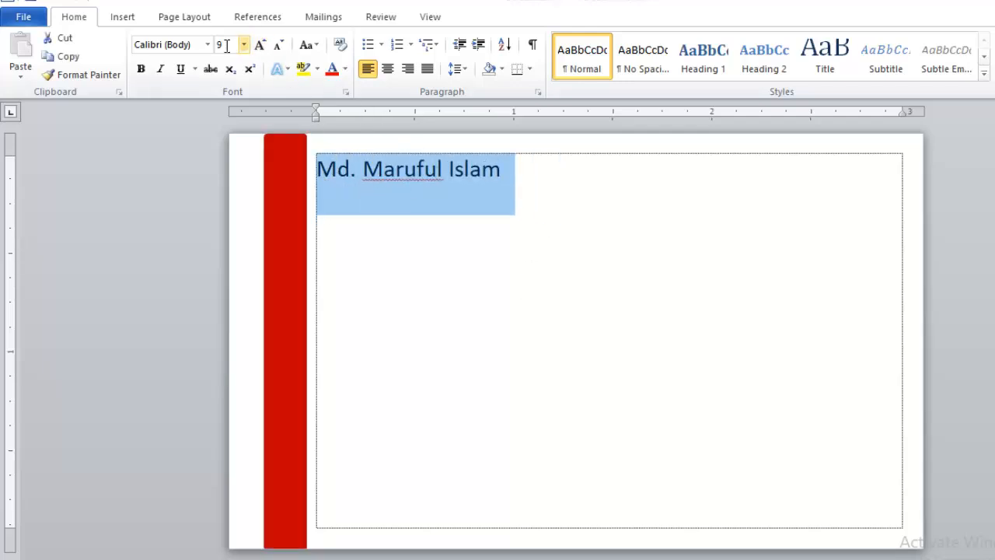
click(207, 45)
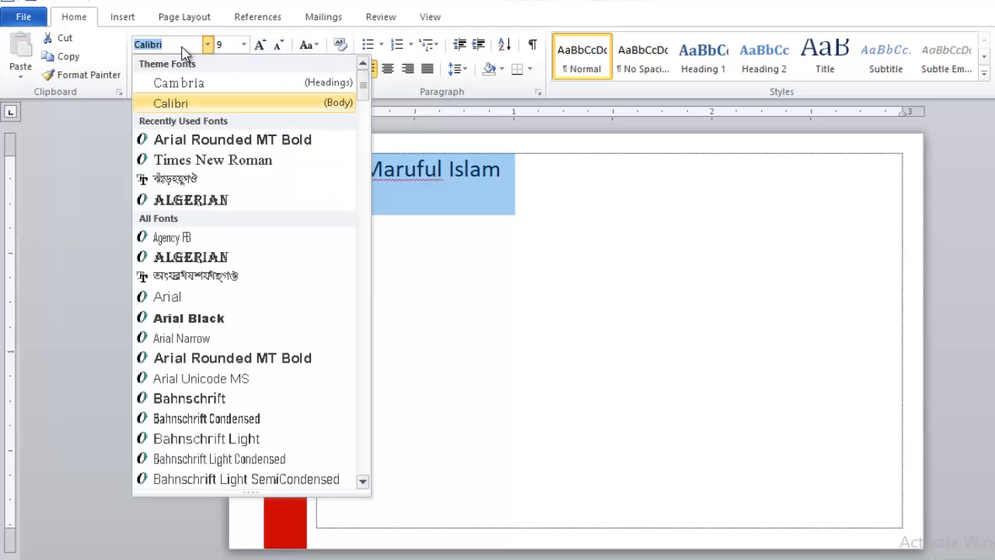
text(Po)
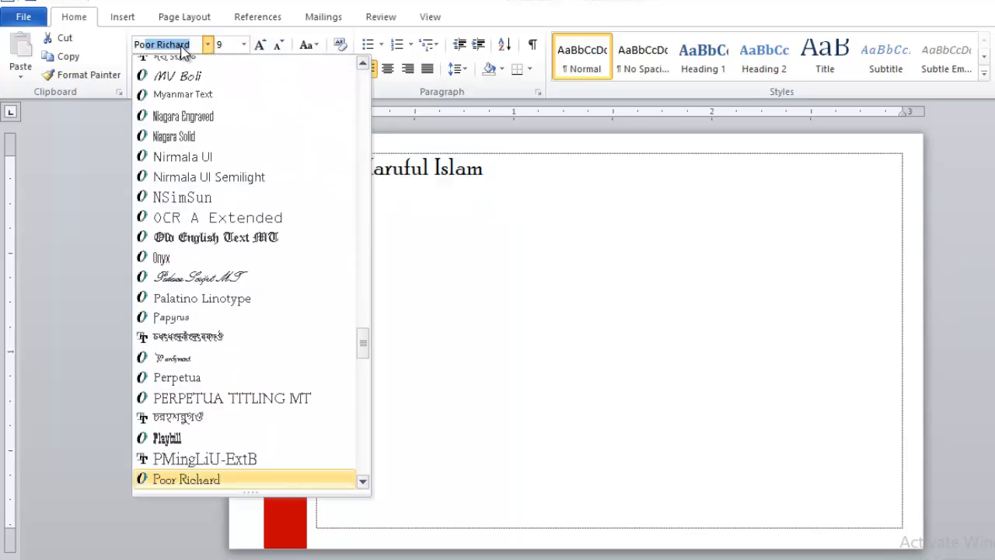
text(ppins)
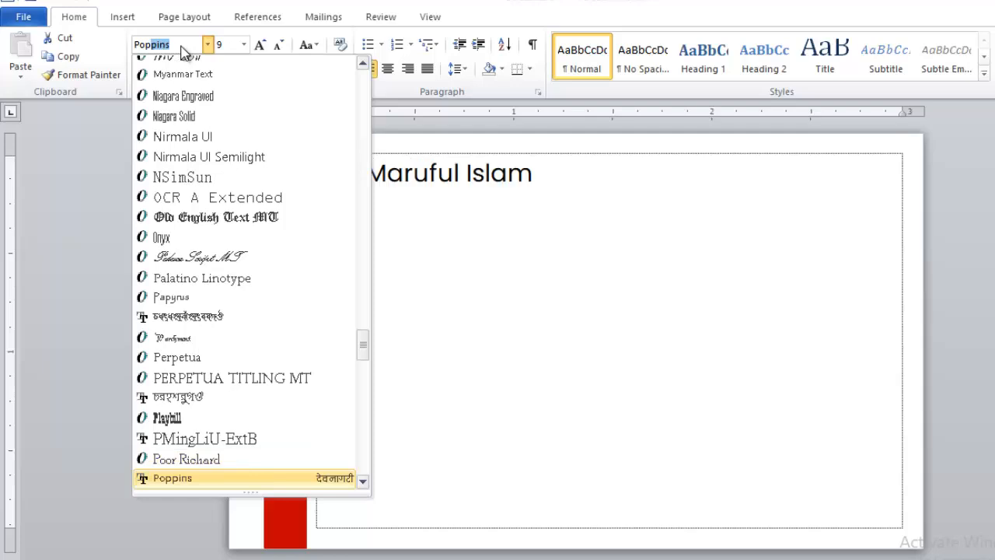
key(Return)
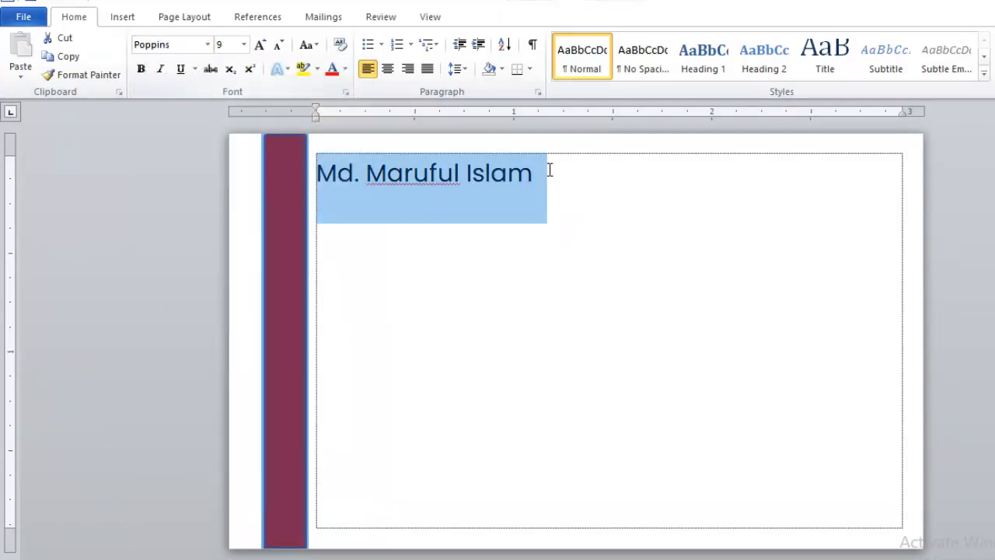
key(ctrl+b)
click(558, 179)
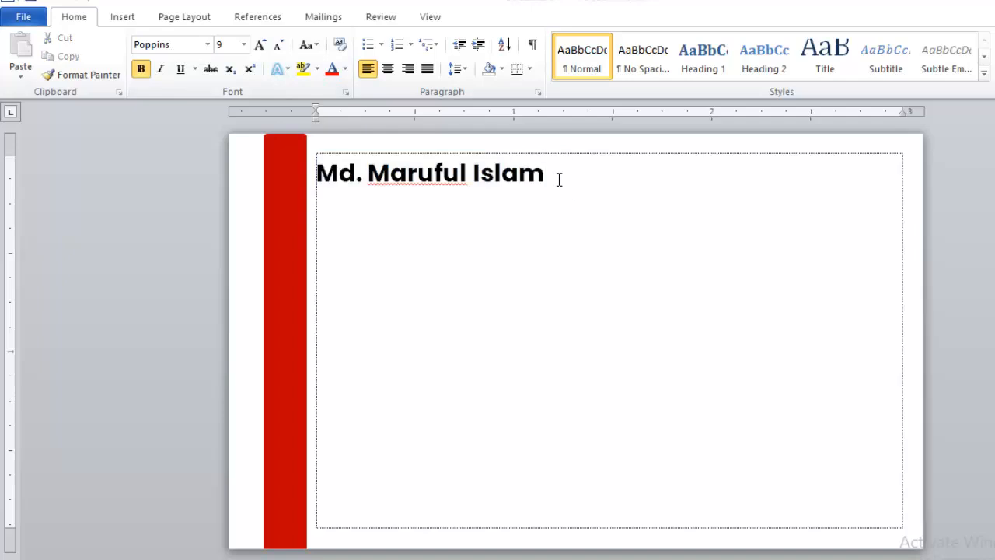
Add the title 'Graphic Designer' on a new line below the name.
key(Return)
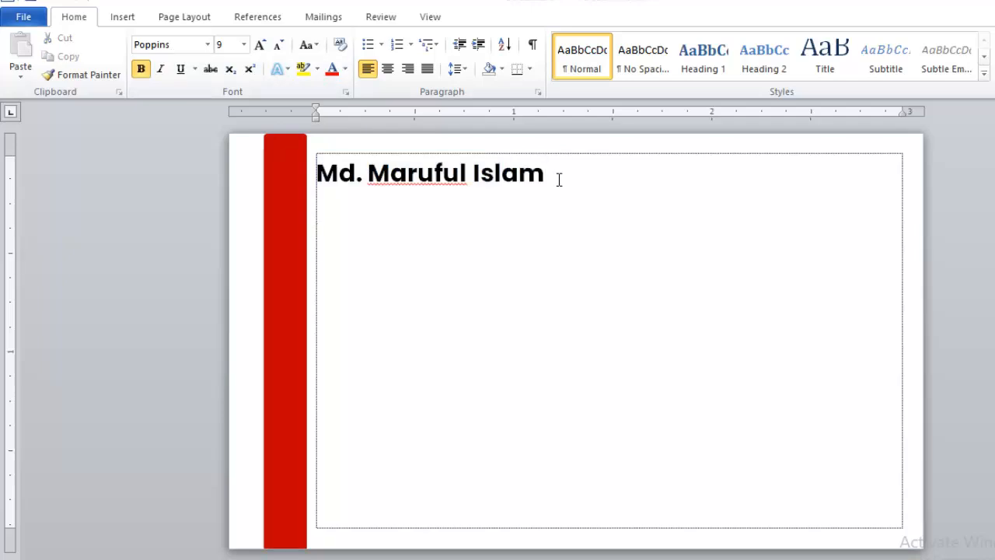
text(Graphic Desing)
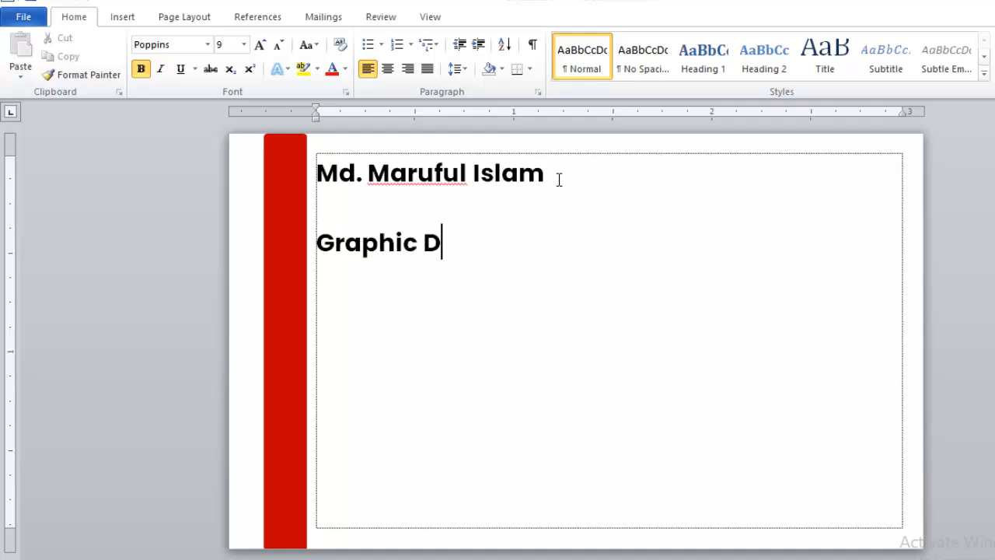
key(BackSpace)
key(BackSpace)
key(BackSpace)
key(BackSpace)
key(BackSpace)
key(BackSpace)
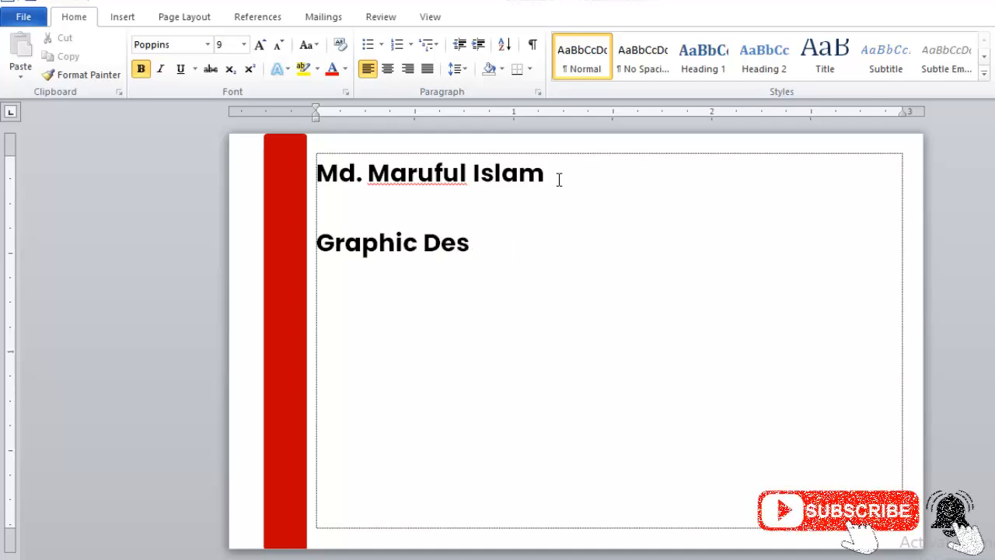
text(Desing)
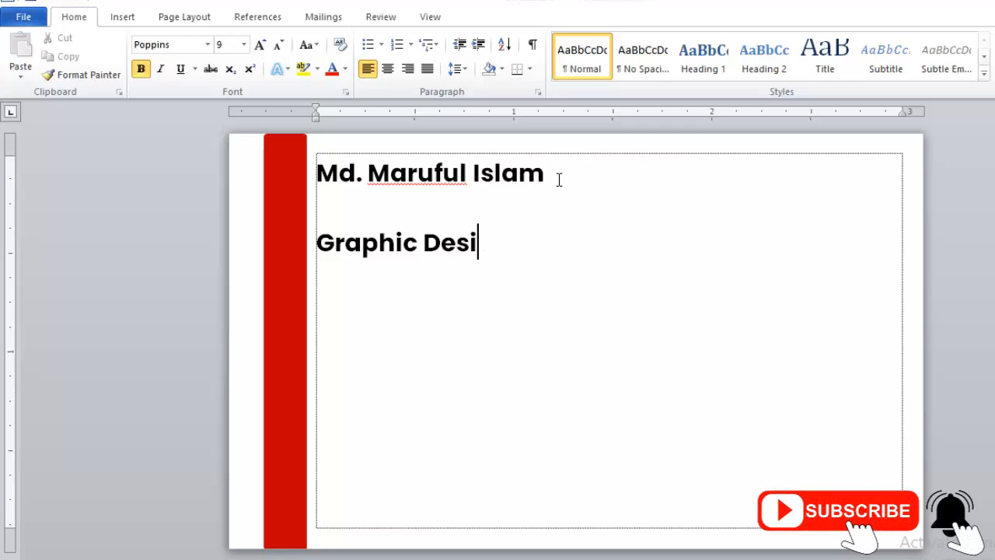
key(BackSpace)
key(BackSpace)
text(gner)
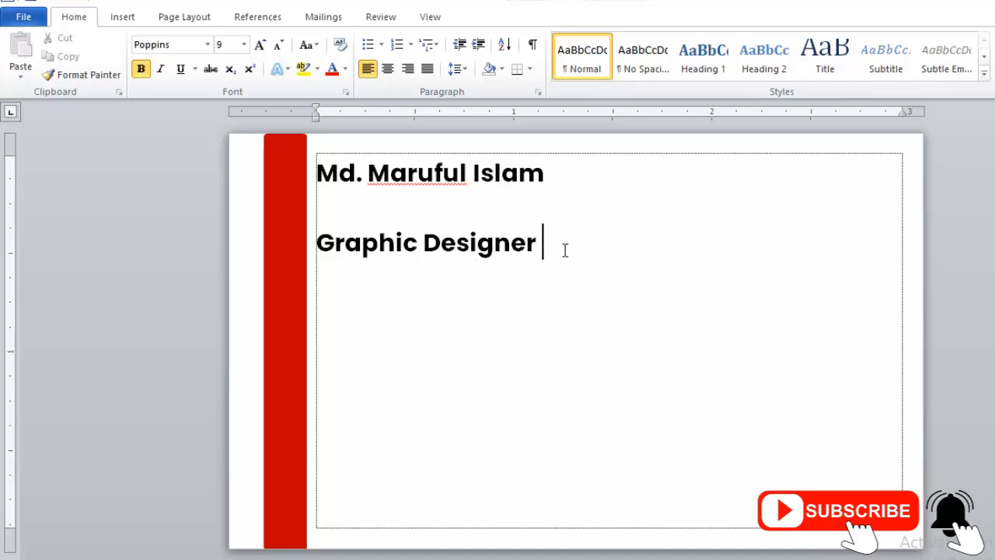
Give the name and title lines 1.0 line spacing with no space after paragraphs.
drag(558, 248, 325, 202)
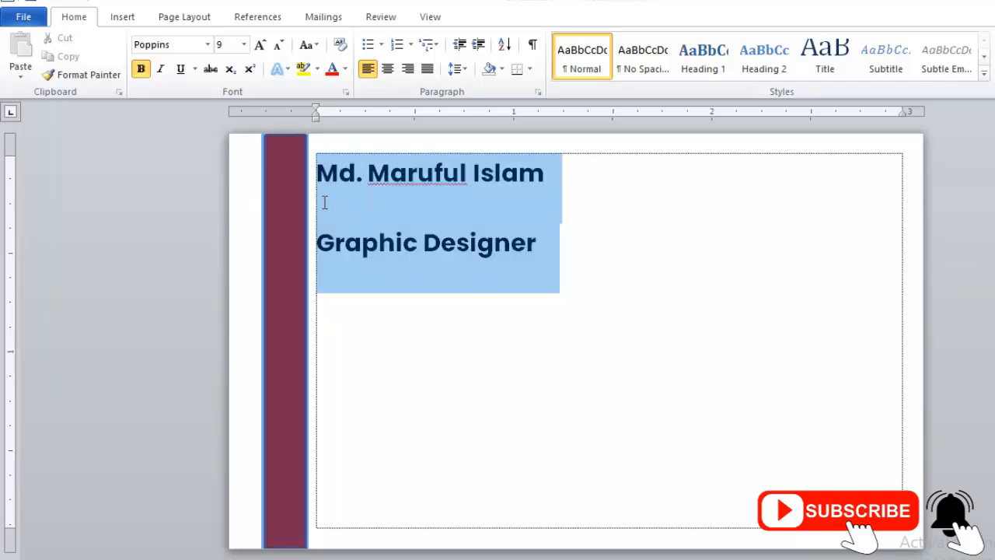
click(457, 69)
click(482, 89)
click(461, 70)
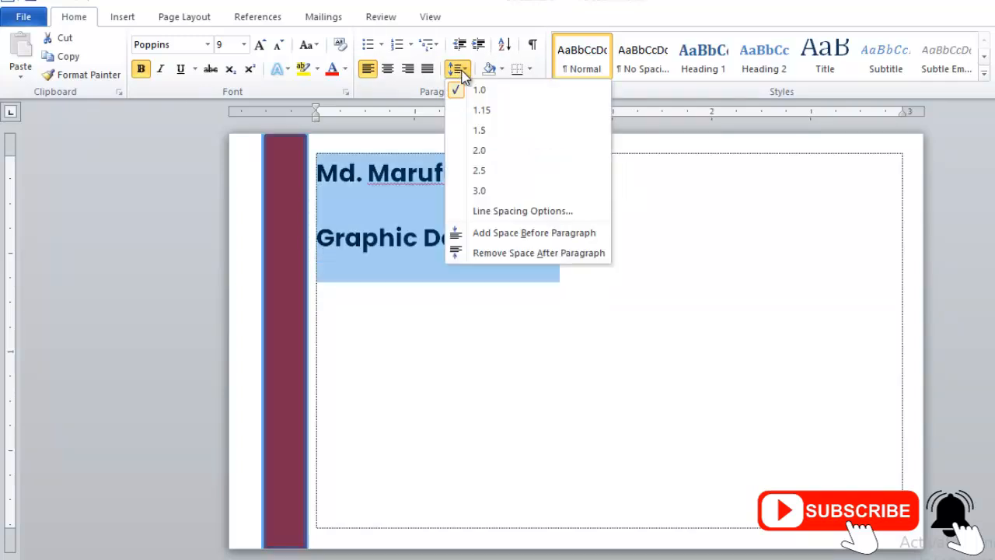
click(513, 254)
click(567, 214)
Make the 'Graphic Designer' title 6 pt and not bold.
drag(491, 212, 340, 222)
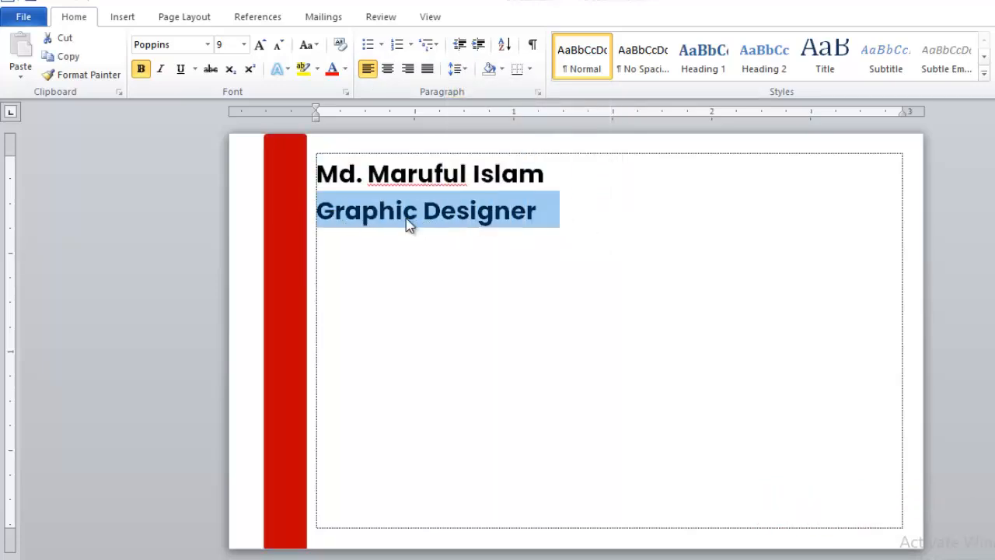
click(226, 45)
text(6)
key(Return)
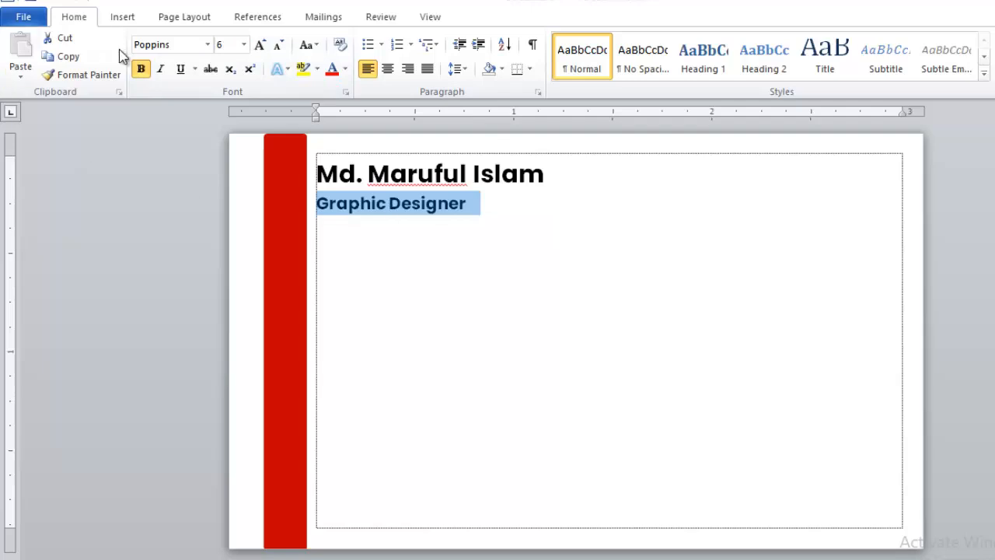
click(141, 69)
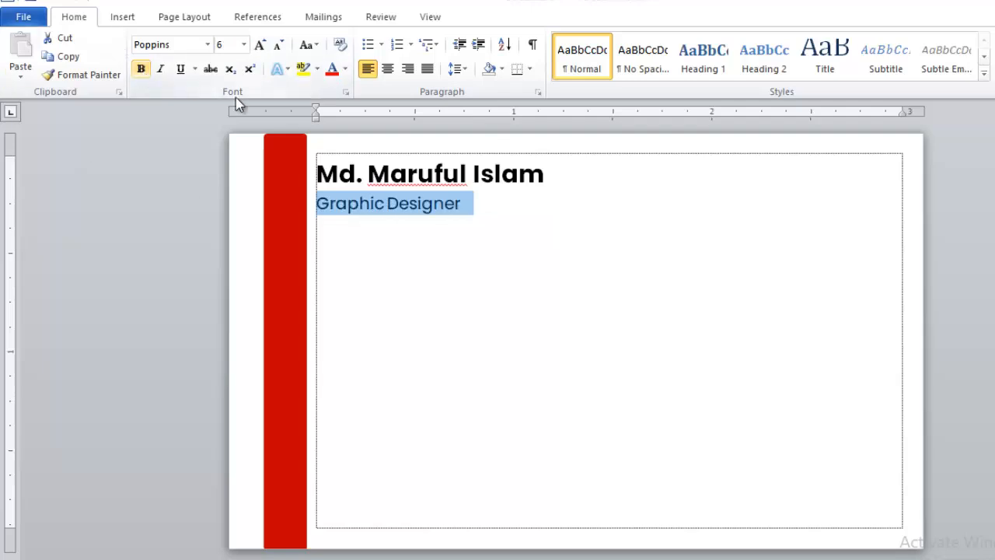
click(477, 203)
Enlarge the name by one font size step.
drag(550, 173, 335, 184)
key(ctrl+])
click(474, 210)
triple_click(498, 210)
click(489, 213)
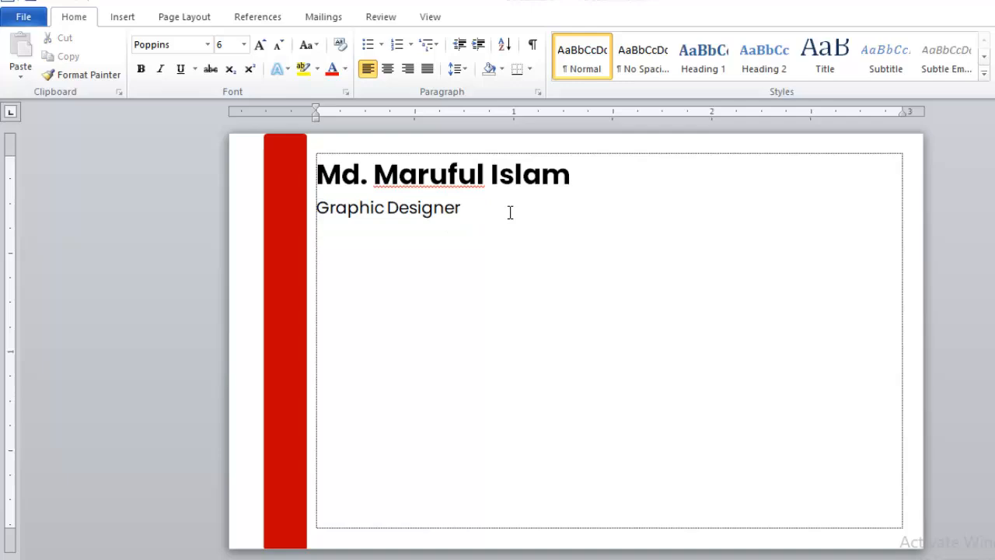
Add the two phone numbers and the e-mail address as plain, unlinked text.
key(Return)
text(+80)
key(BackSpace)
text(801785-000000)
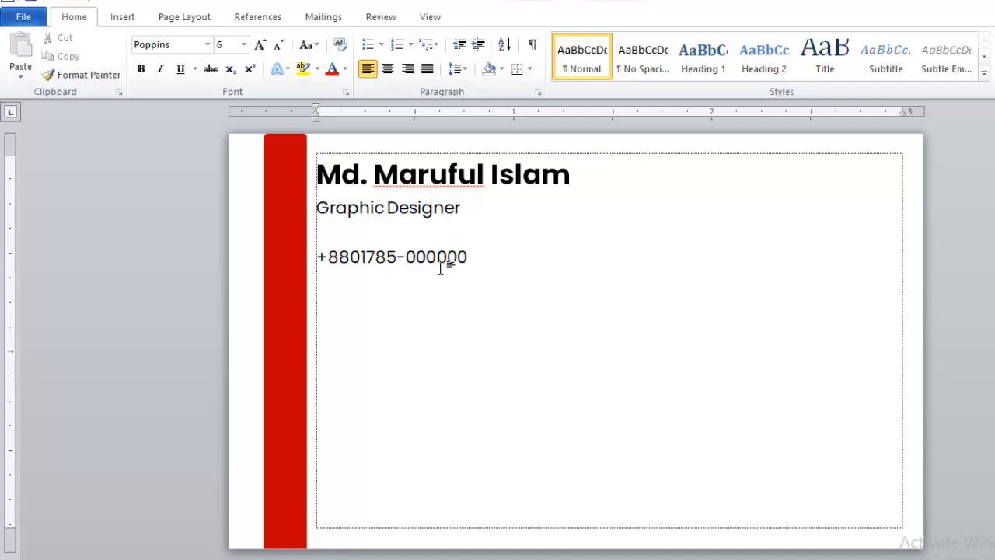
text( +8801850-000000)
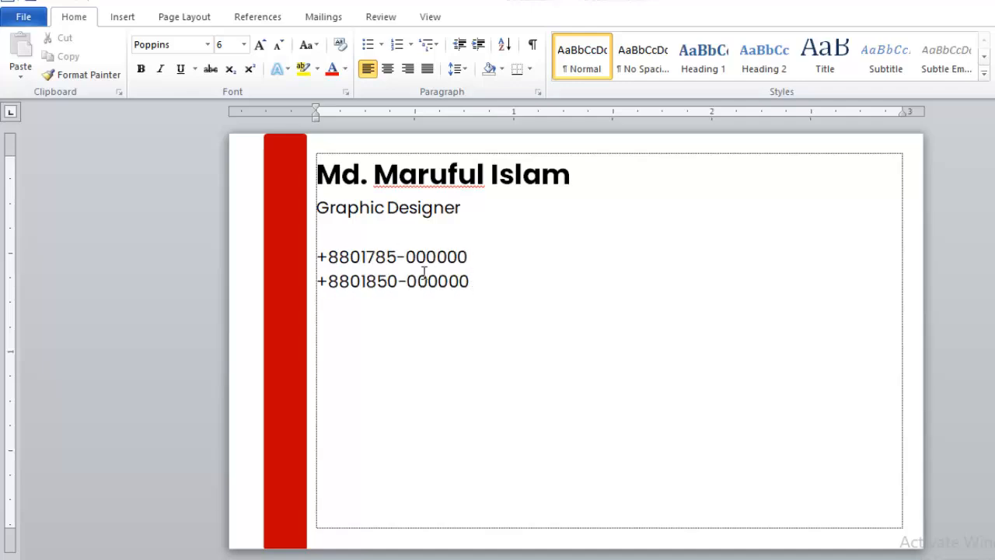
key(Return)
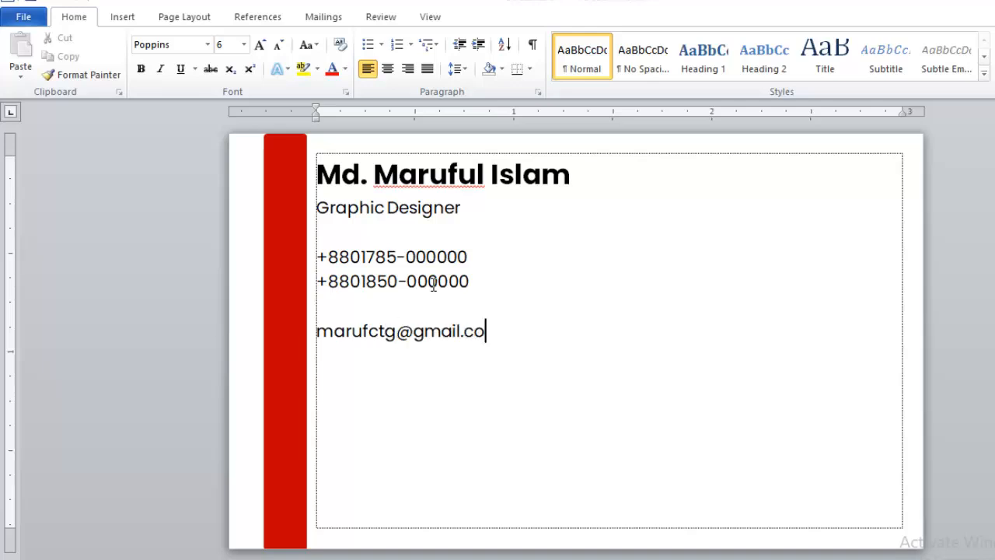
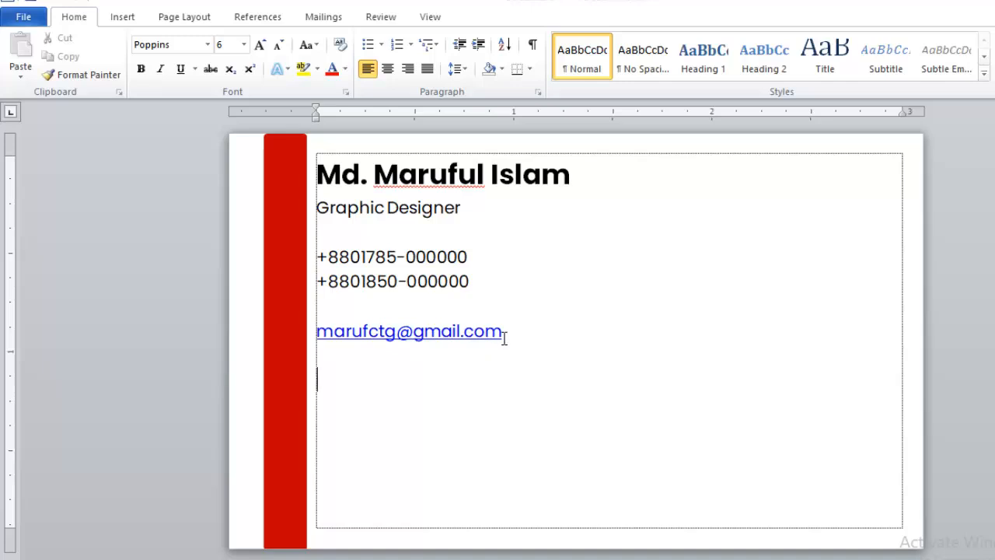
key(ctrl+z)
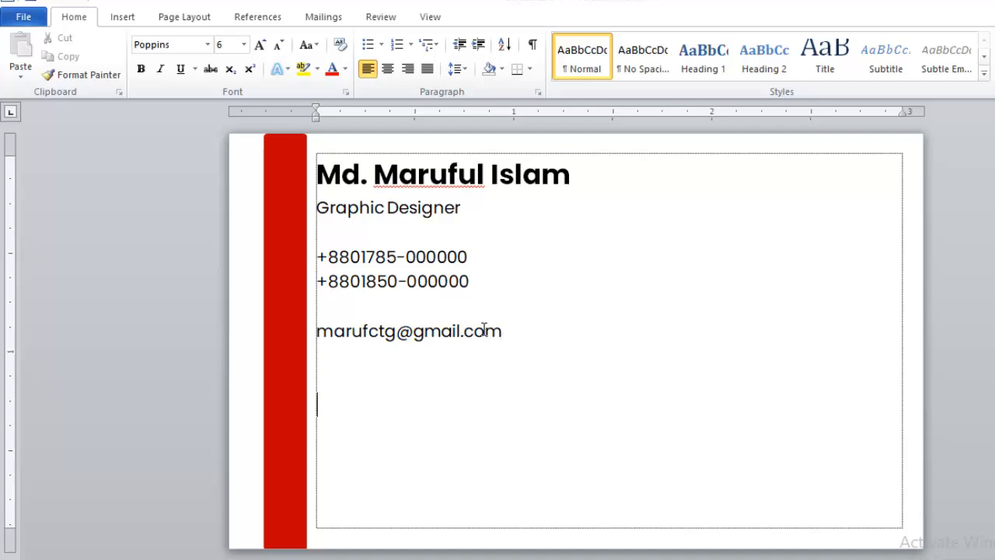
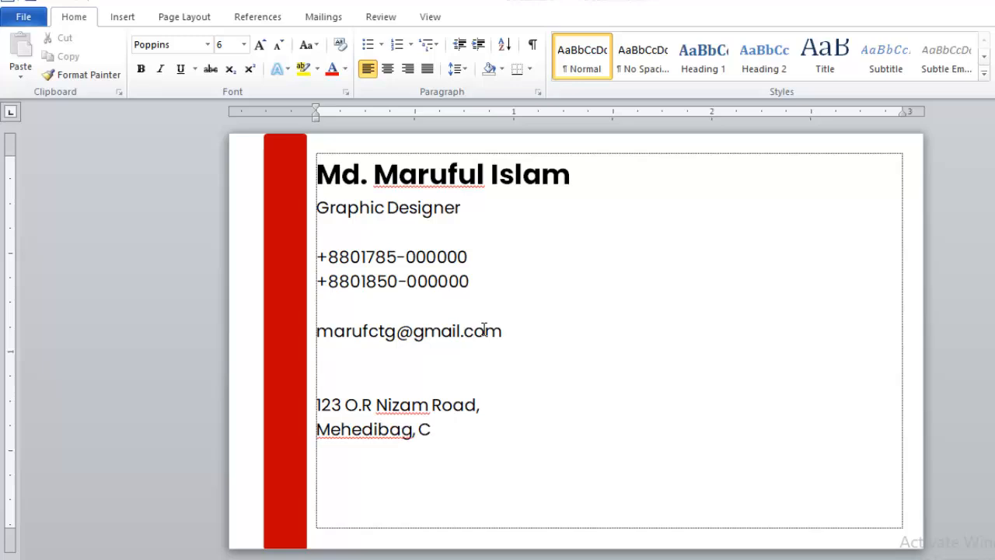
Type the two-line street address and the website address below the e-mail.
key(Return)
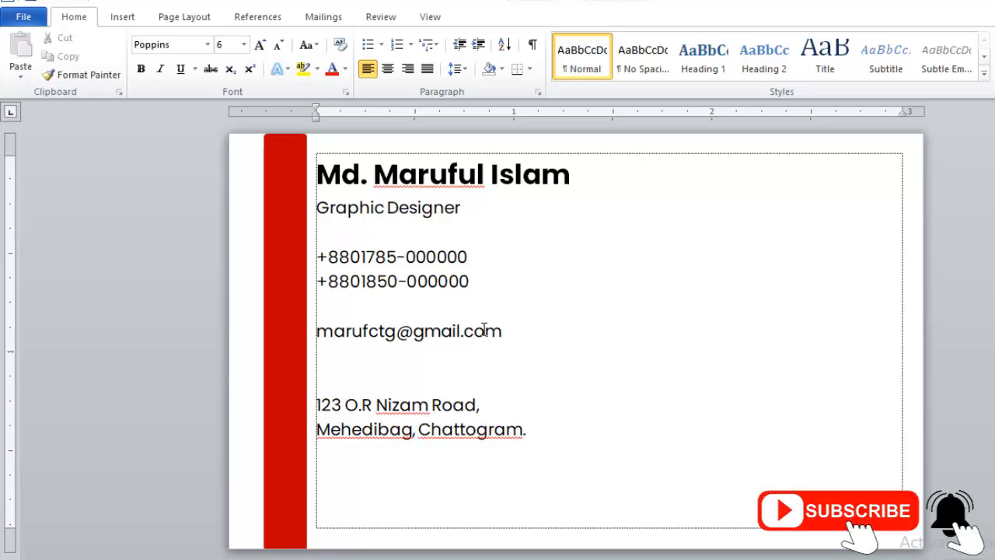
text(marufctg)
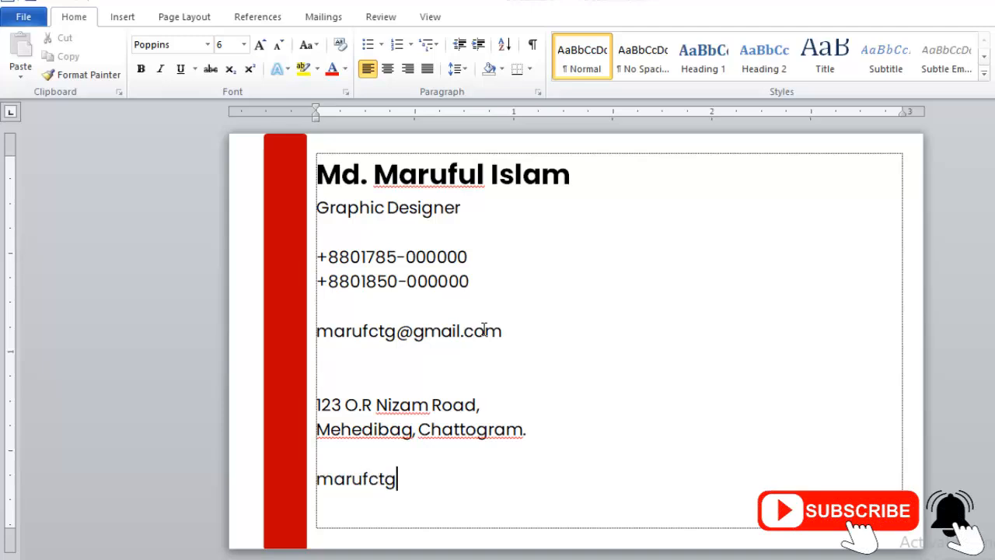
text(.01.com.bd)
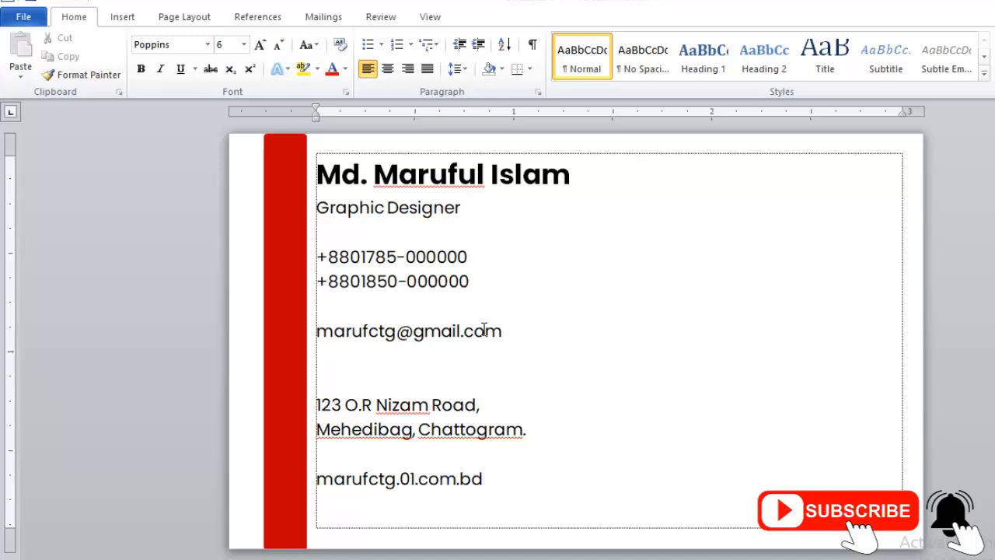
Insert a blank line above the name and shrink its font size.
click(326, 171)
key(Return)
click(368, 169)
key(ctrl+[)
key(ctrl+[)
key(ctrl+[)
key(ctrl+[)
key(ctrl+[)
key(ctrl+[)
key(ctrl+[)
key(ctrl+[)
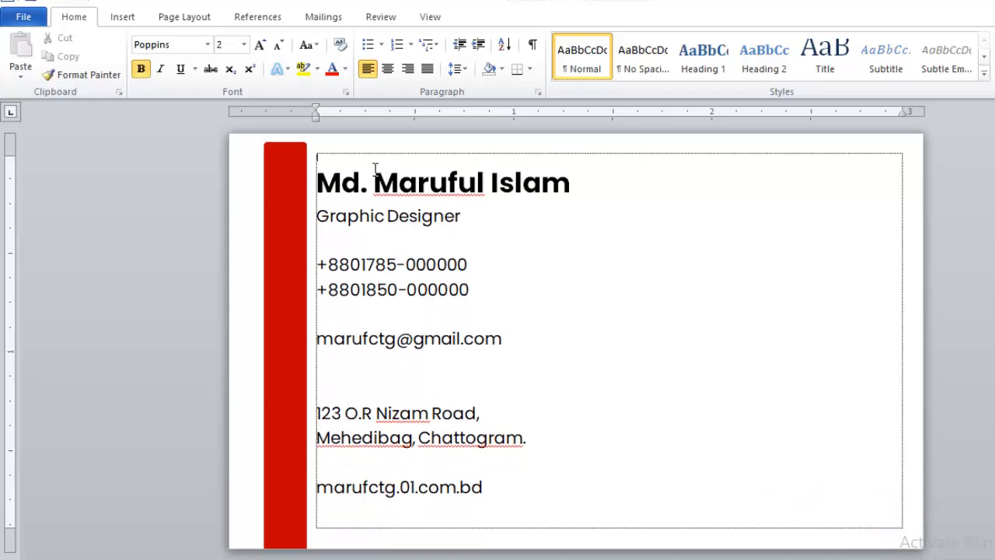
Nudge the red bar up and set the blank line above the address to 5 pt.
click(286, 257)
key(ctrl+Up)
key(ctrl+Up)
key(ctrl+Up)
key(ctrl+Up)
key(ctrl+Up)
key(ctrl+Up)
key(ctrl+Up)
key(ctrl+Up)
key(ctrl+Up)
key(ctrl+Up)
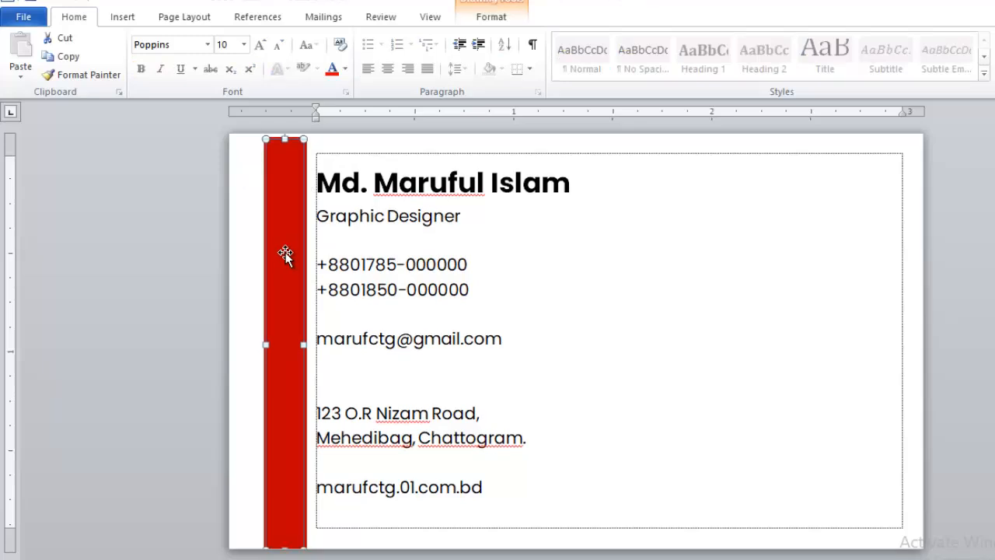
click(402, 377)
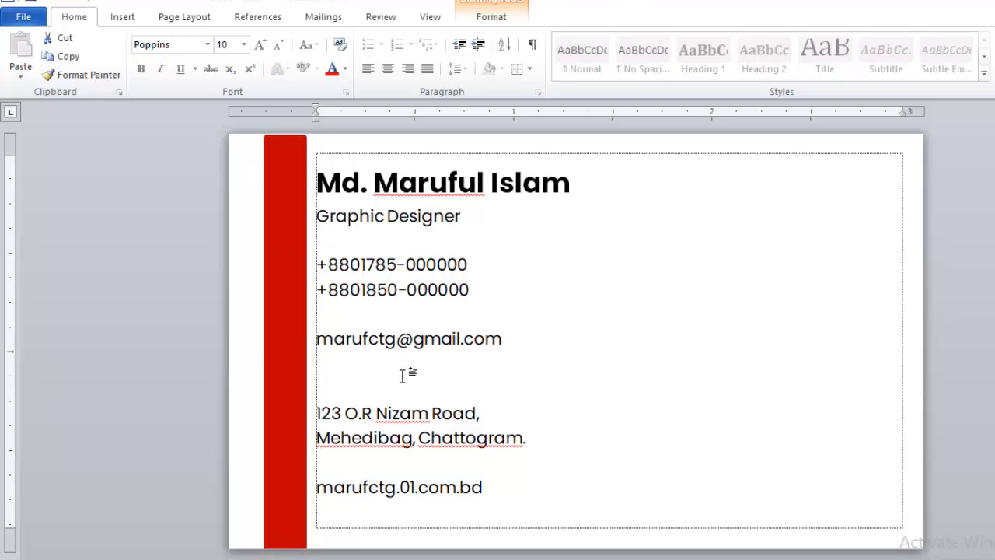
key(ctrl+bracketleft)
key(ctrl+bracketleft)
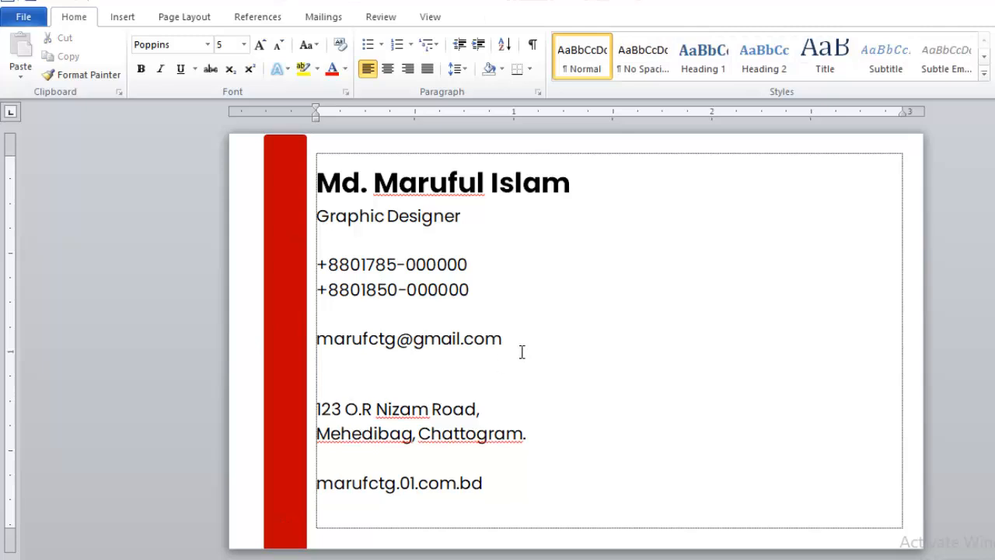
key(ctrl+bracketright)
Insert call.png from Desktop > New folder (7) after the first phone number.
click(490, 265)
click(122, 17)
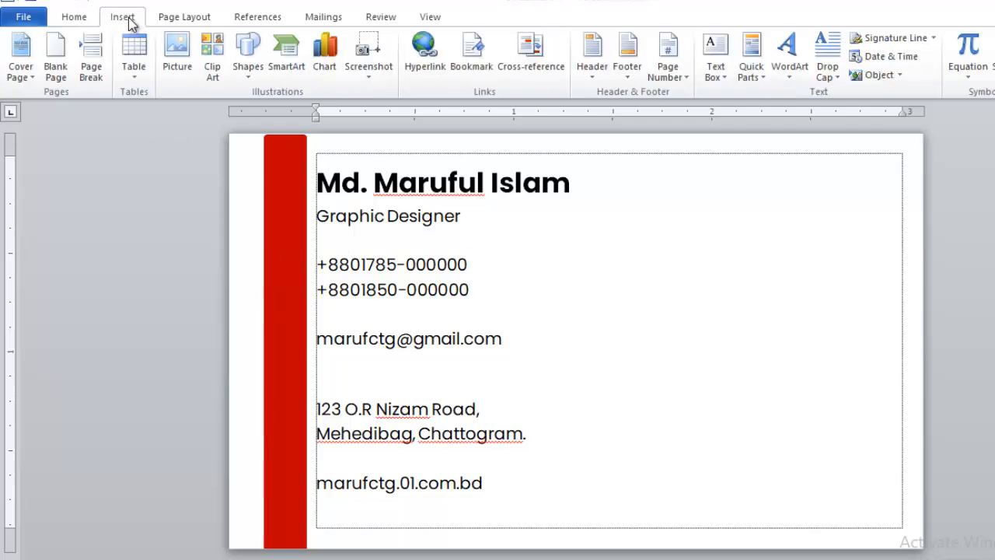
click(184, 56)
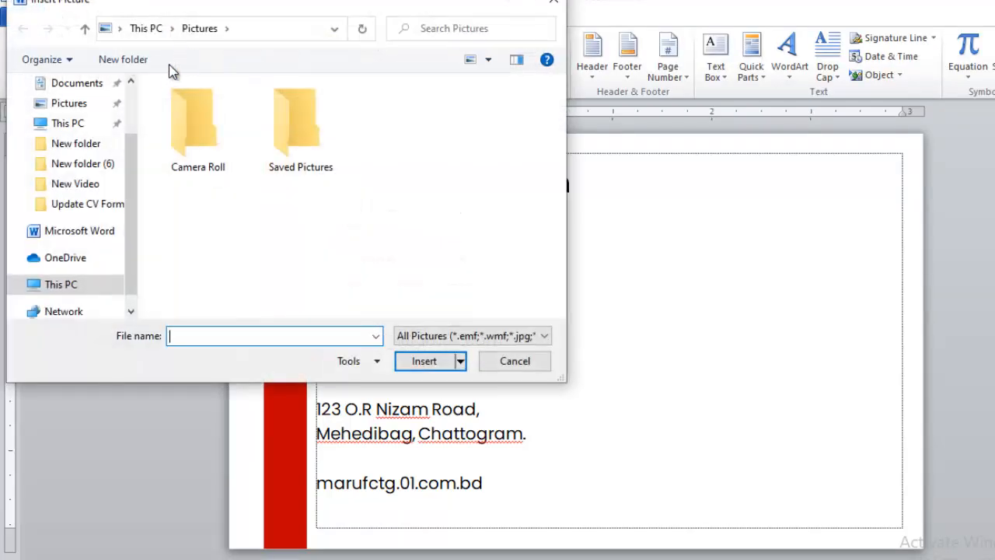
scroll(35, 105, up, 2)
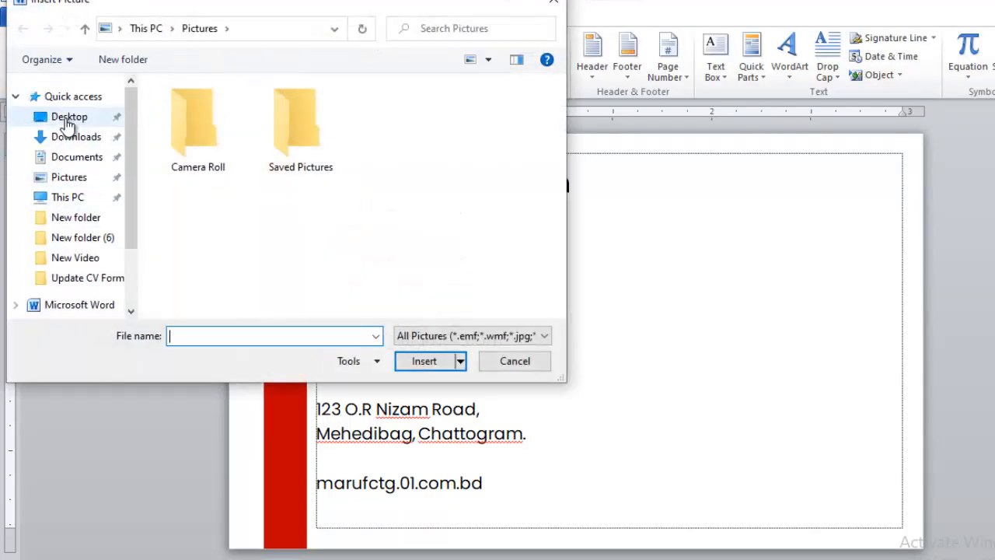
click(70, 118)
double_click(501, 234)
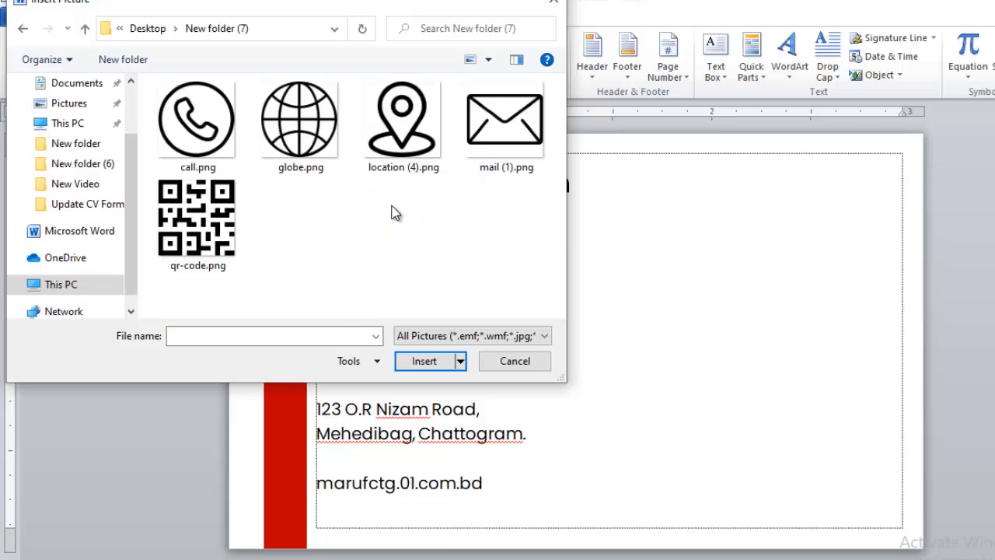
click(208, 134)
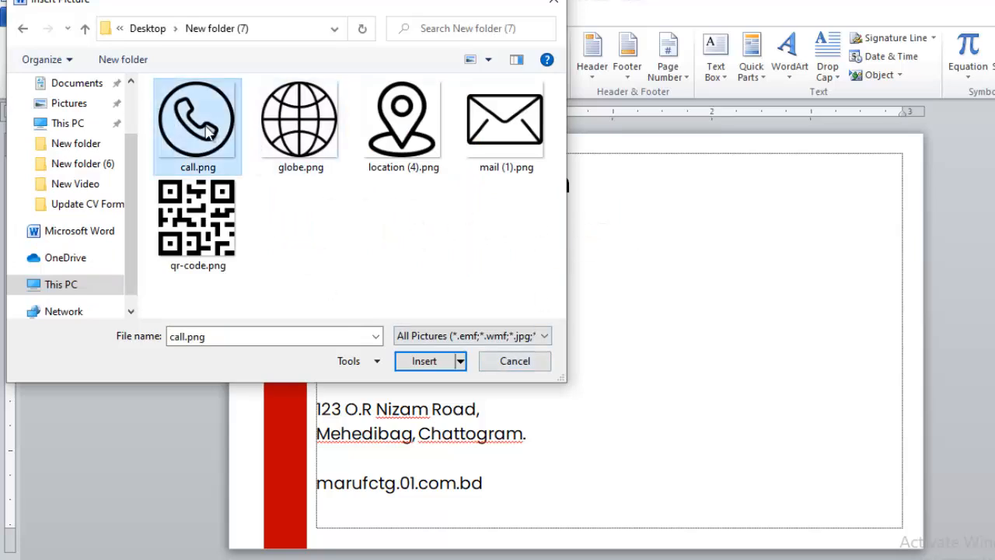
click(436, 362)
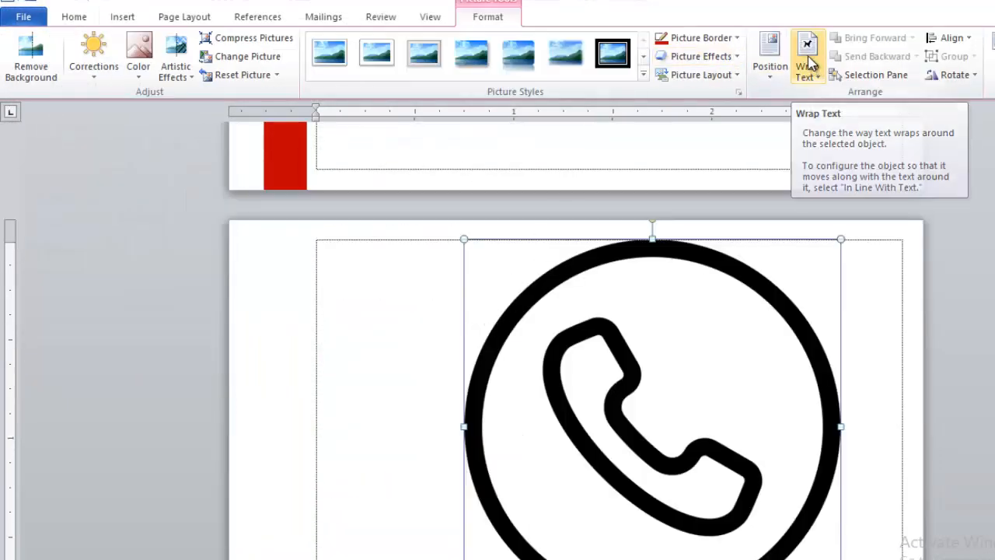
Set the phone picture to In Front of Text, shrink it, and drag it onto the red bar.
click(808, 66)
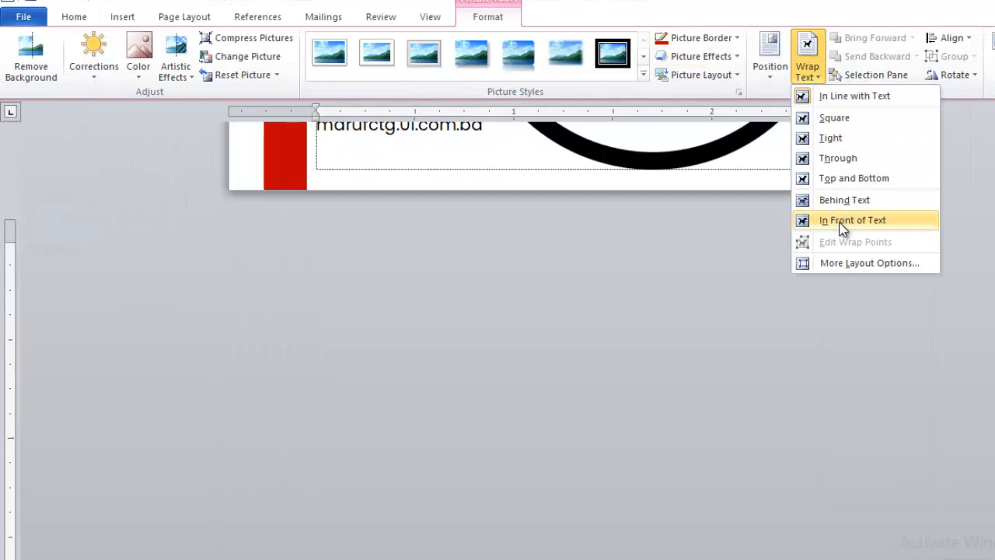
click(841, 221)
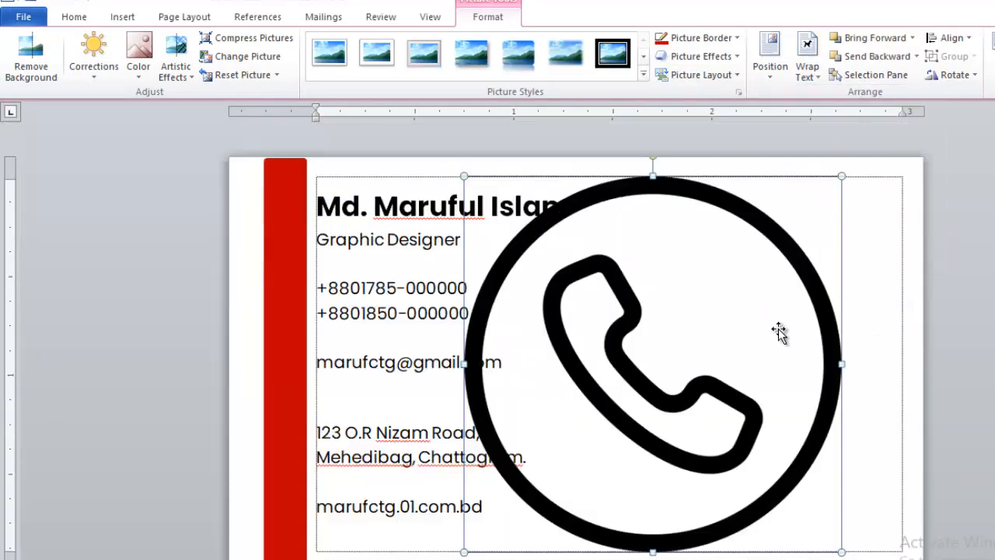
drag(841, 552, 513, 225)
drag(493, 180, 299, 283)
Shrink the phone icon further and nudge it into place beside the phone numbers.
drag(319, 327, 308, 316)
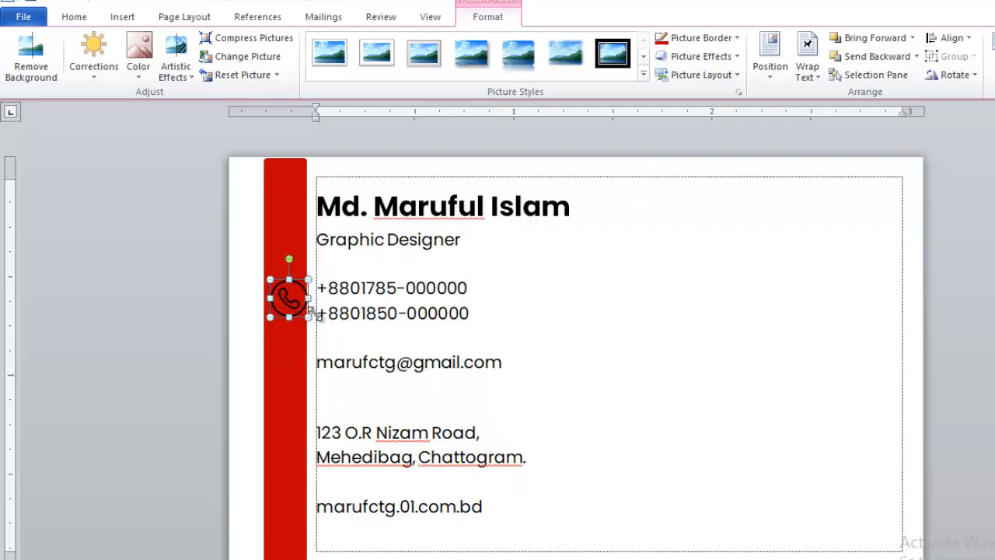
scroll(297, 285, up, 4)
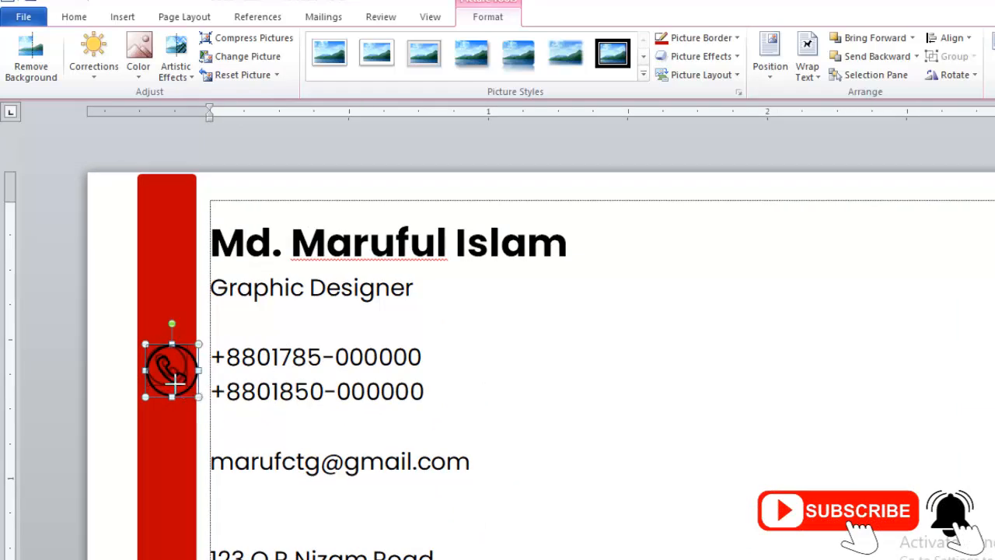
drag(199, 397, 182, 381)
key(ctrl+Right)
key(ctrl+Right)
key(ctrl+Right)
key(ctrl+Down)
key(ctrl+Down)
key(ctrl+Down)
key(ctrl+Down)
key(ctrl+Down)
key(ctrl+Down)
key(ctrl+Down)
key(ctrl+Down)
key(ctrl+Down)
key(ctrl+Right)
key(ctrl+Right)
key(Escape)
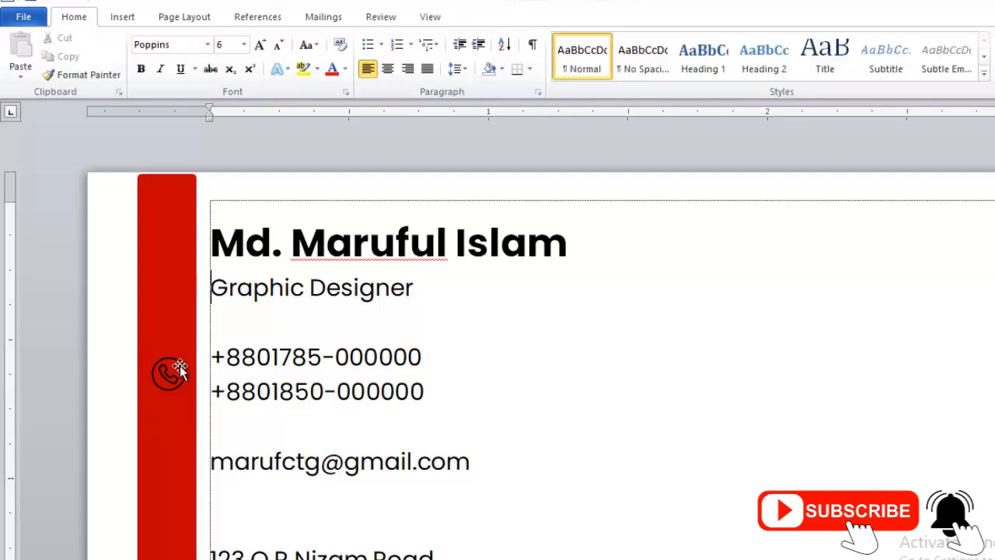
scroll(163, 376, down, 3)
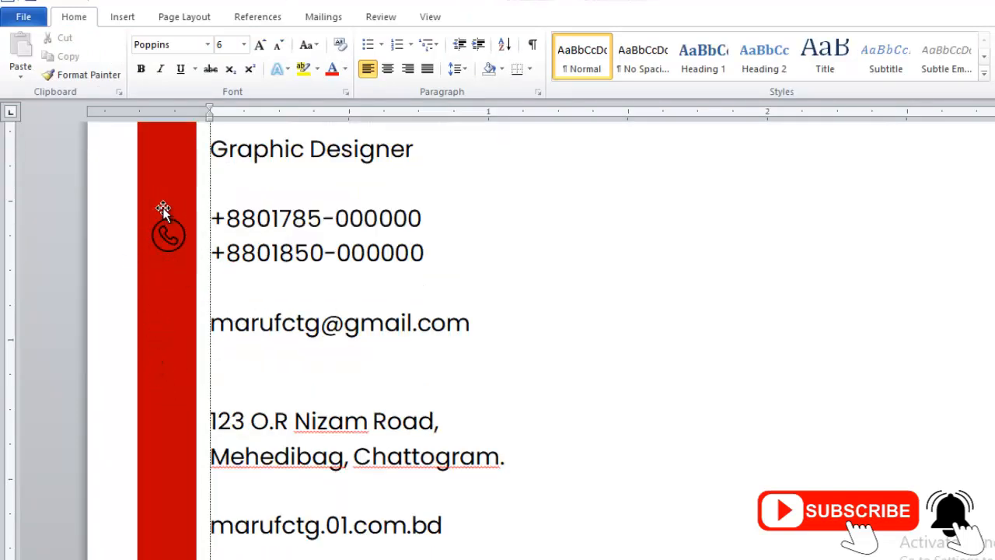
click(124, 17)
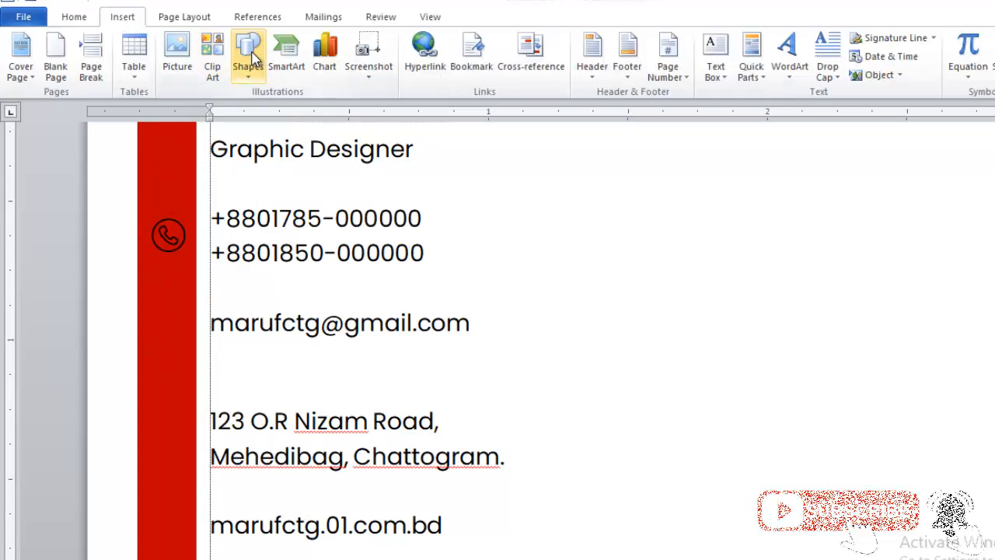
Draw a small oval near the second phone number with white outline and white fill.
click(248, 53)
click(323, 128)
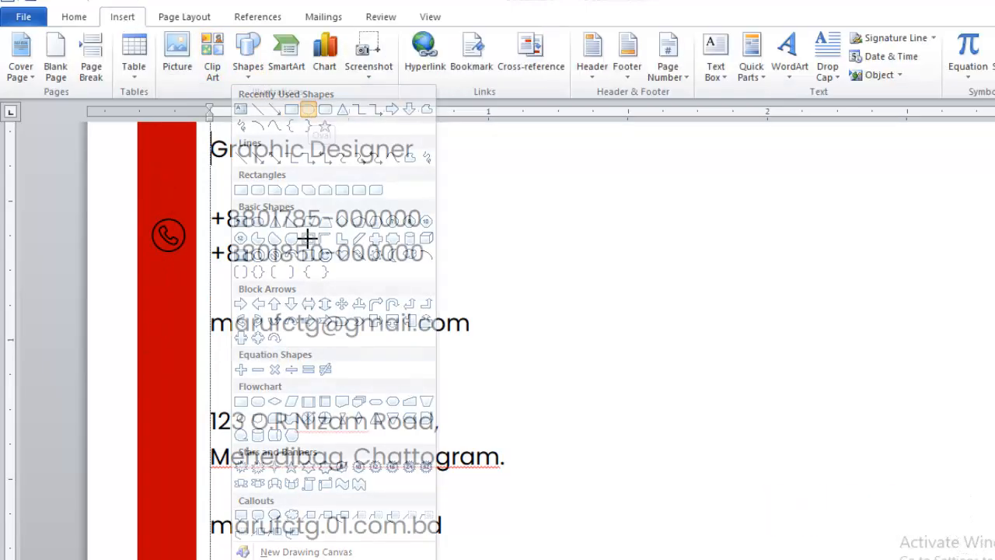
drag(312, 235, 352, 271)
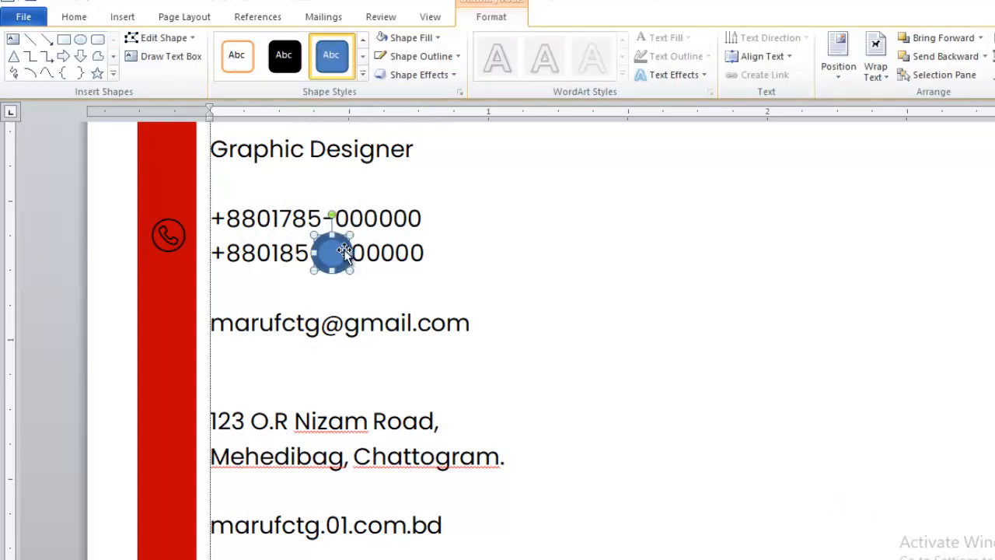
click(414, 57)
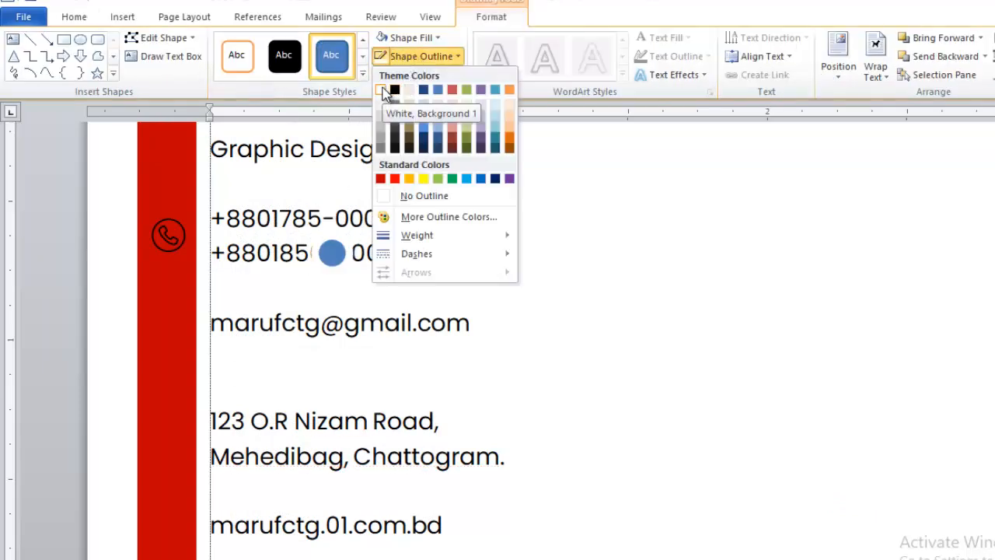
click(382, 91)
click(404, 37)
click(414, 178)
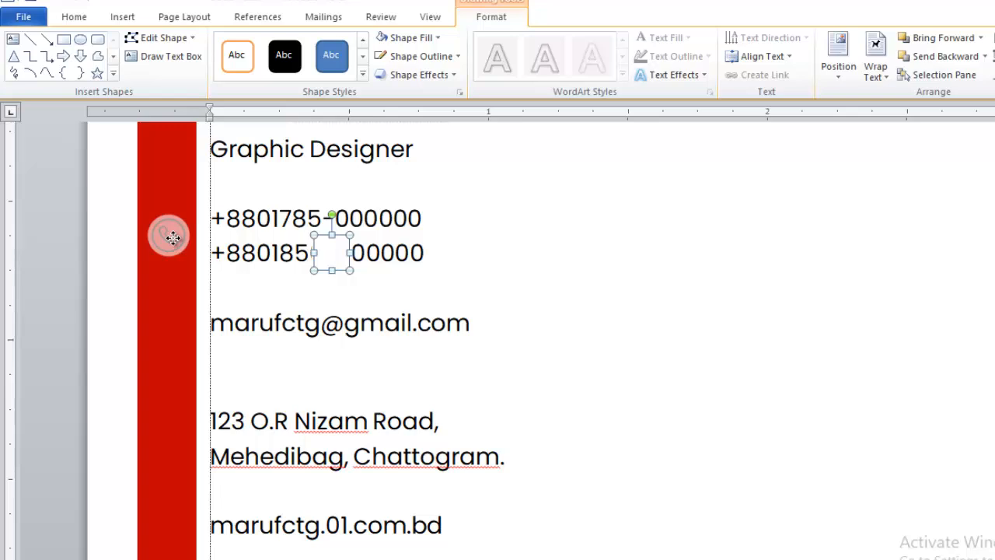
Move the white circle onto the phone icon and set it Behind Text.
drag(171, 236, 168, 233)
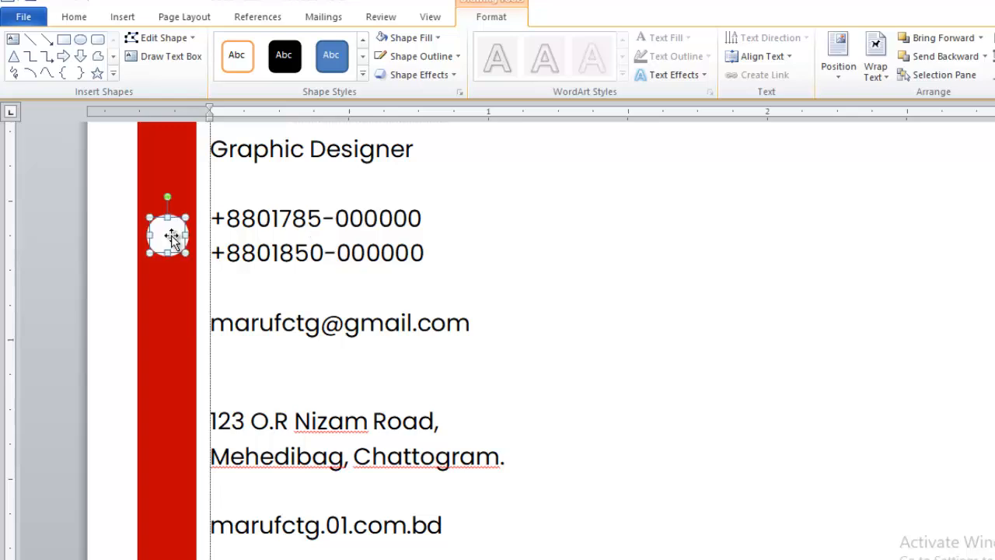
click(166, 161)
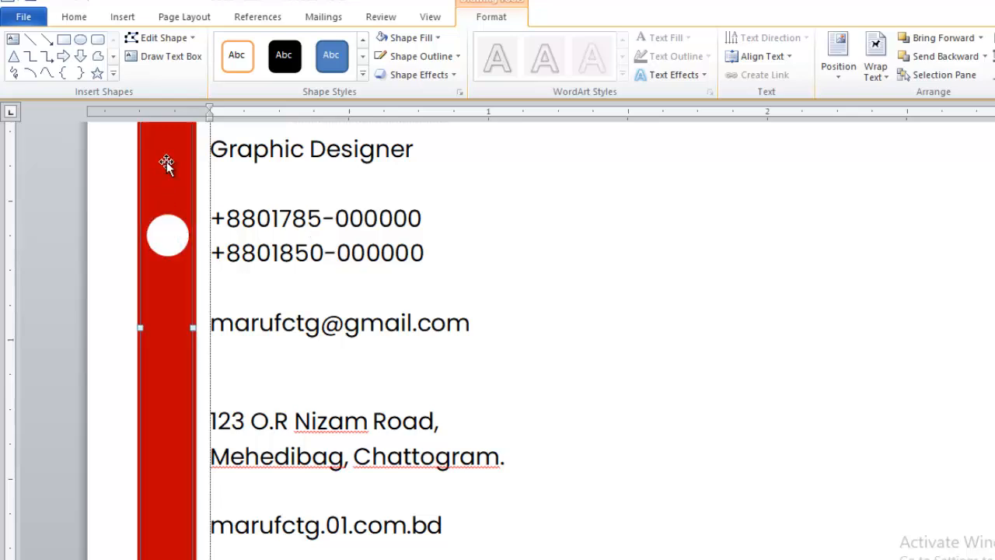
click(166, 233)
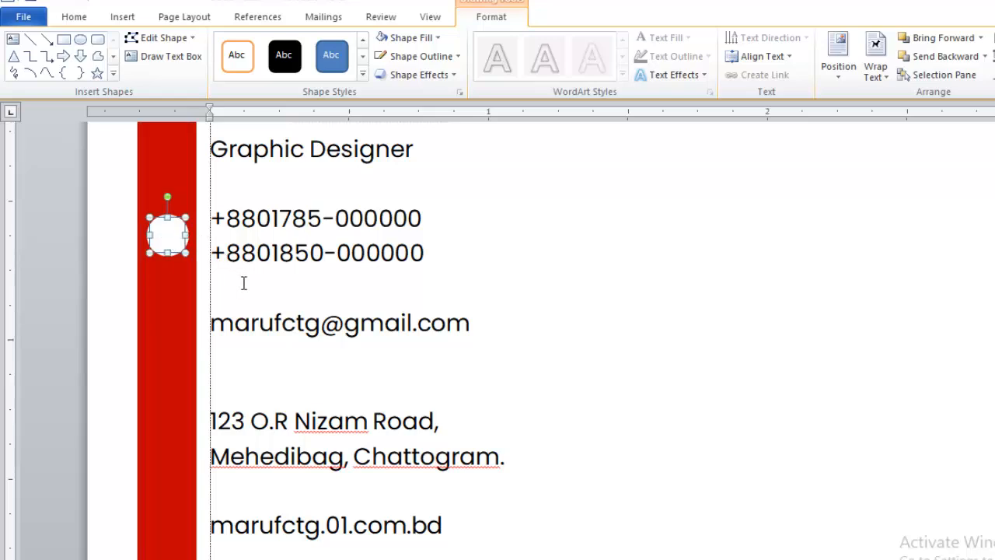
right_click(178, 245)
mouse_move(243, 484)
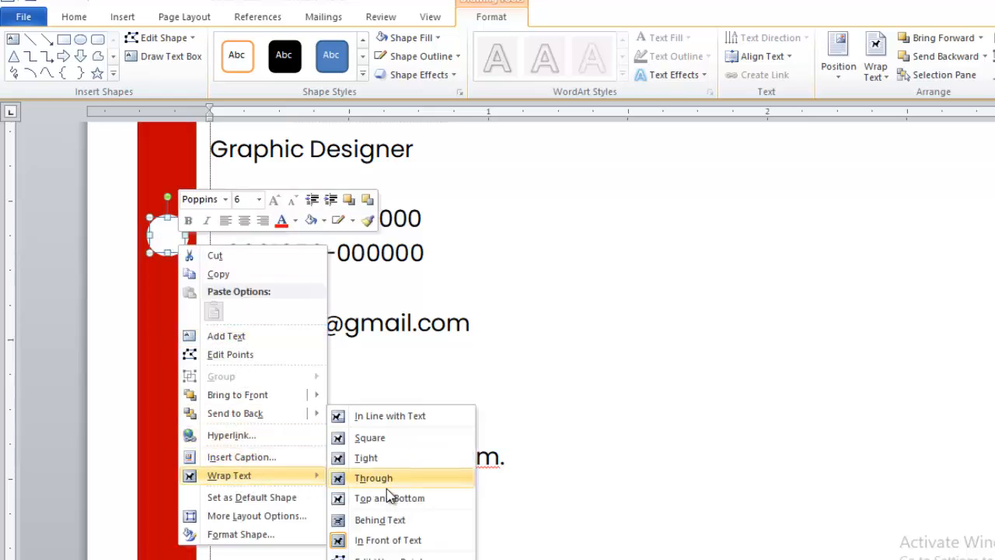
click(380, 519)
Set the red bar's wrapping to Behind Text as well.
click(273, 323)
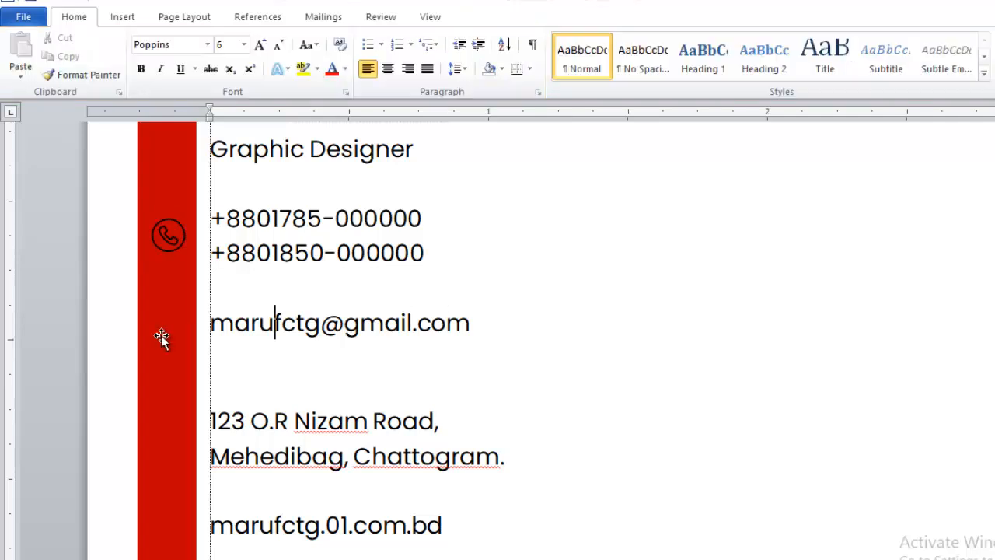
click(172, 303)
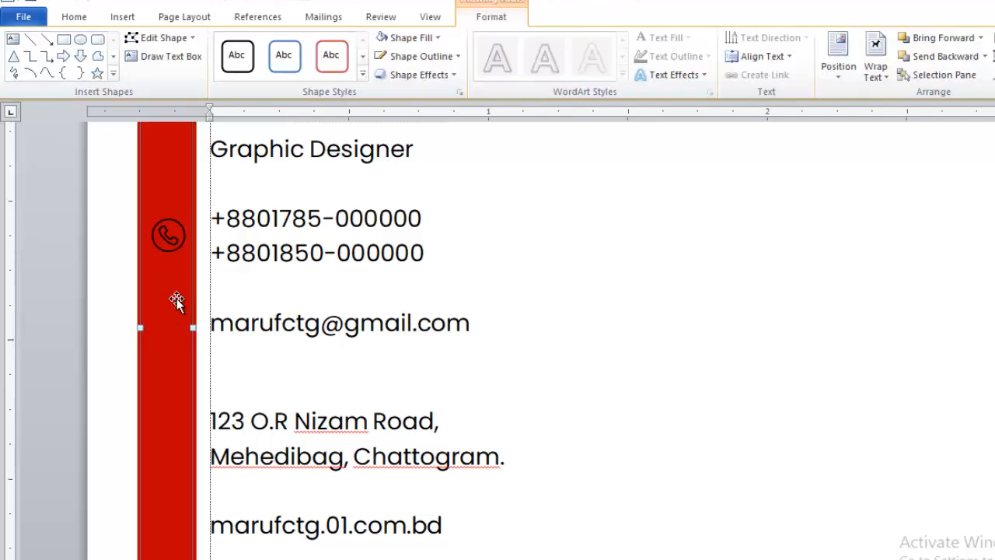
right_click(175, 308)
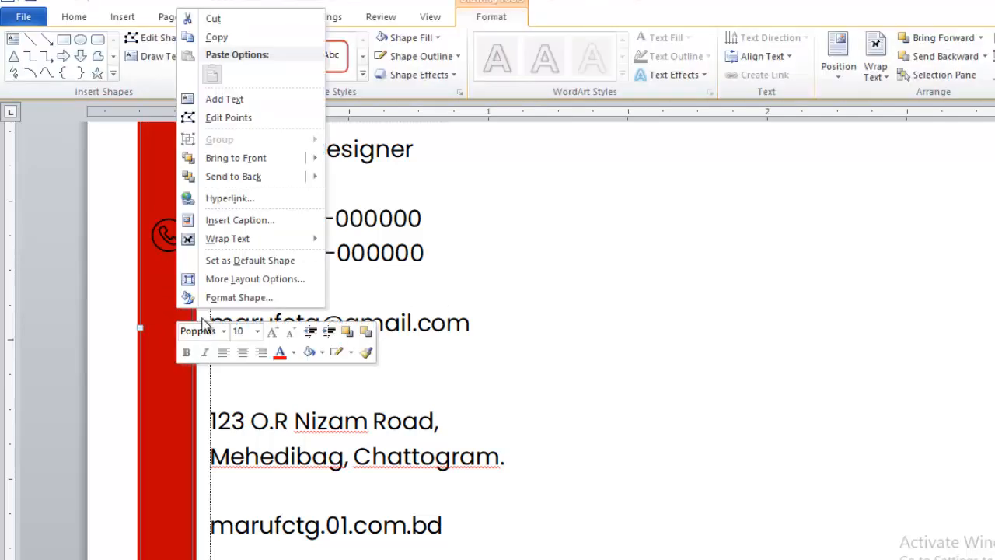
mouse_move(273, 240)
click(369, 346)
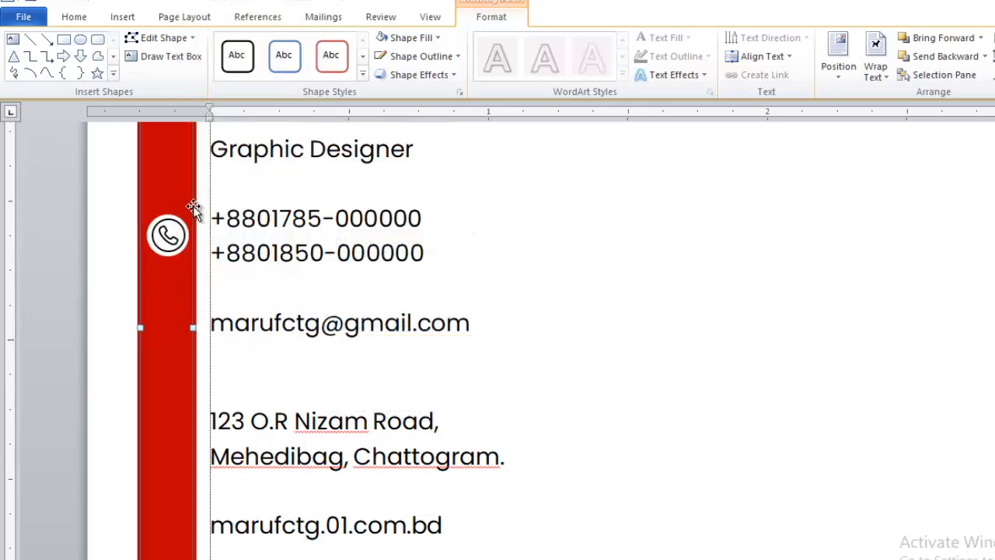
click(98, 218)
scroll(317, 395, up, 3)
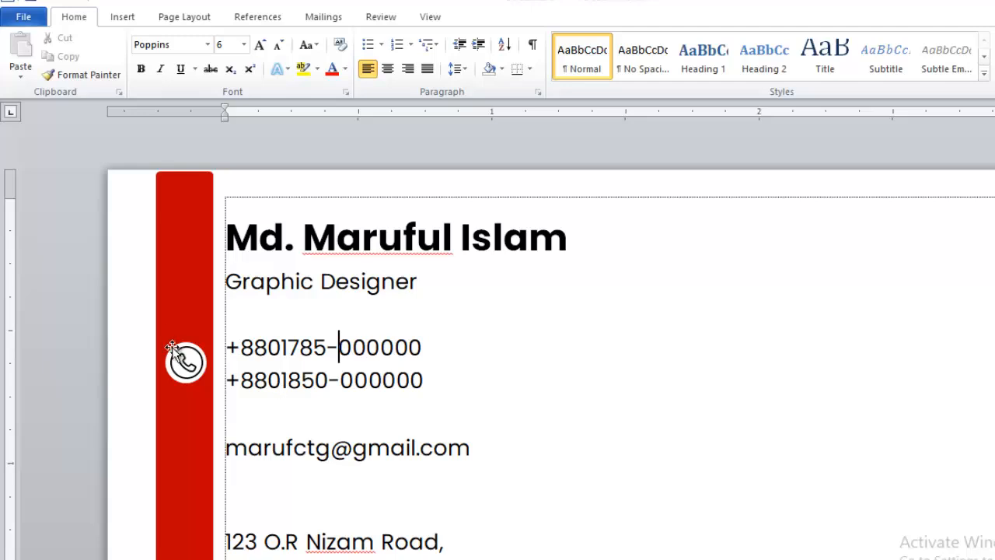
Copy the white circle down beside the email line.
click(207, 370)
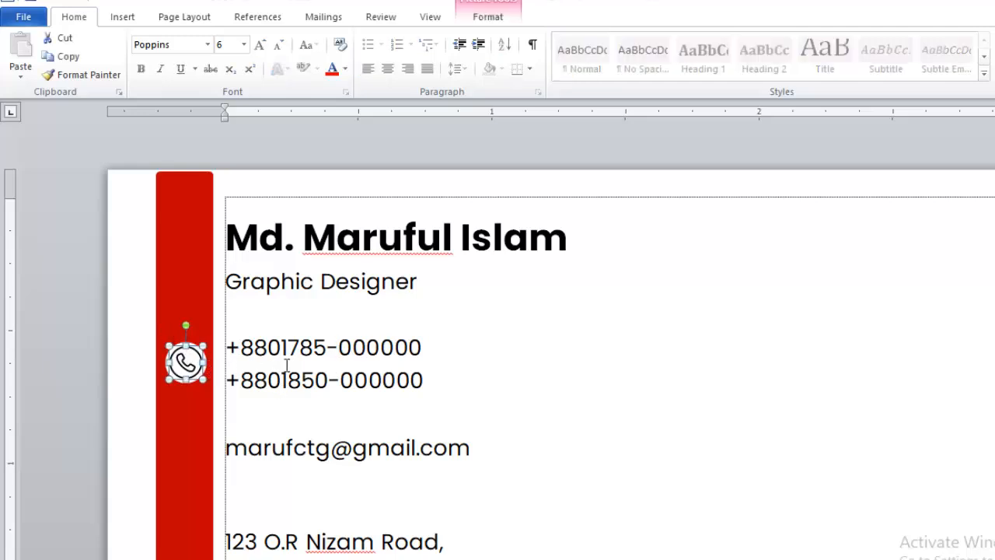
click(326, 365)
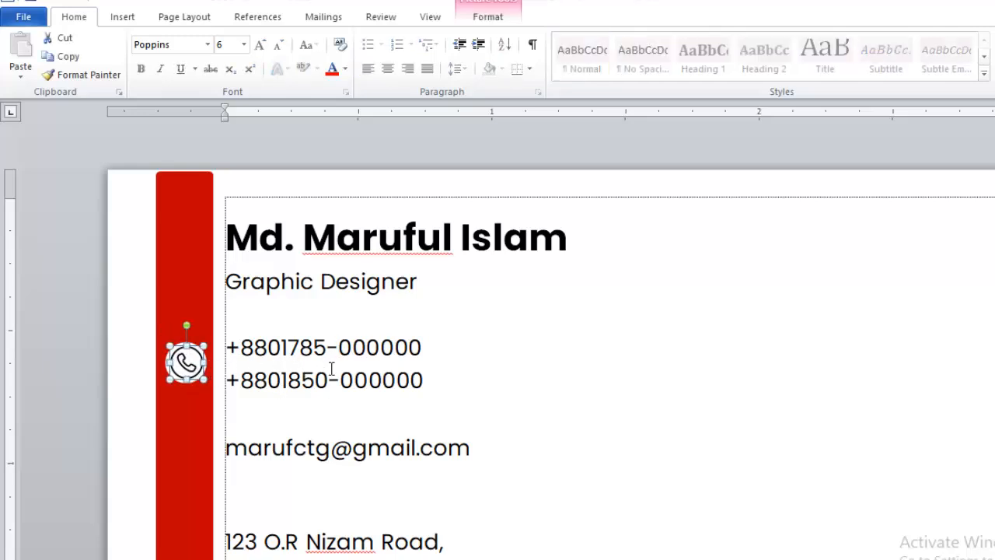
scroll(338, 366, down, 3)
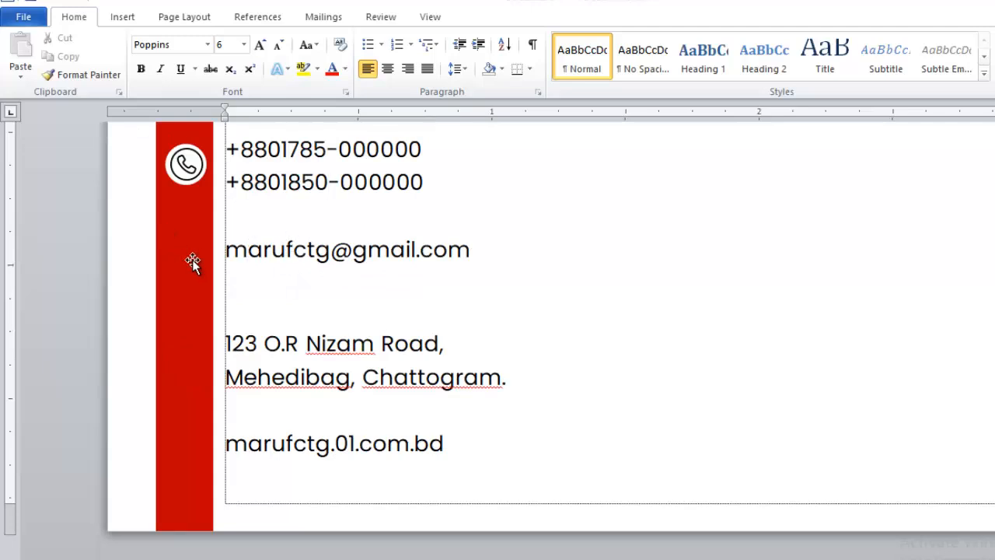
click(186, 183)
click(193, 149)
scroll(195, 152, up, 5)
scroll(192, 403, down, 3)
scroll(177, 314, up, 2)
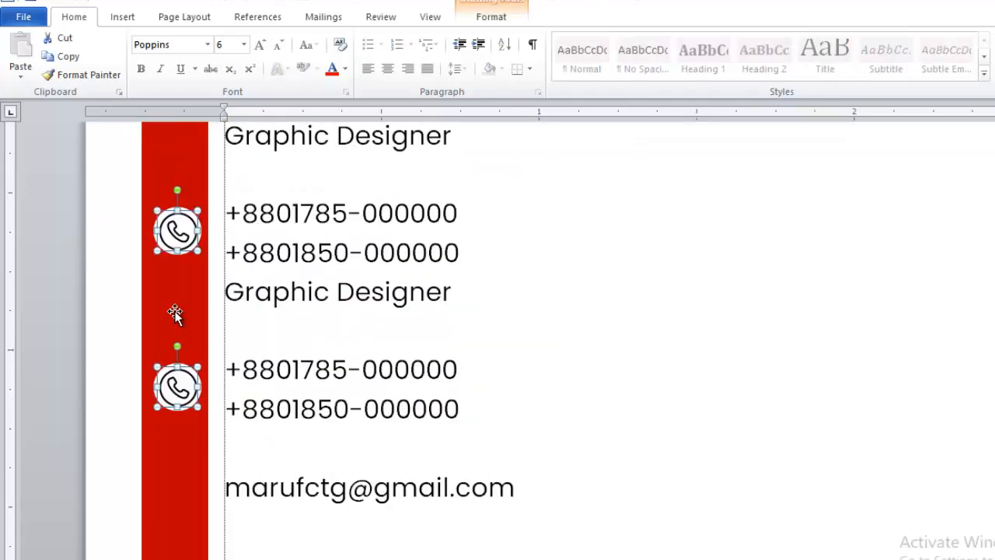
scroll(177, 342, down, 2)
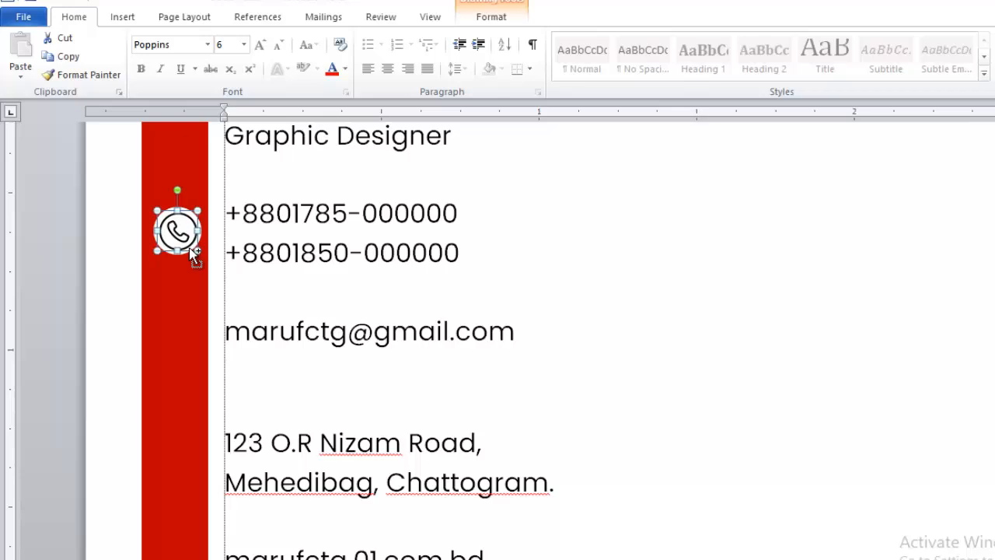
drag(188, 247, 185, 331)
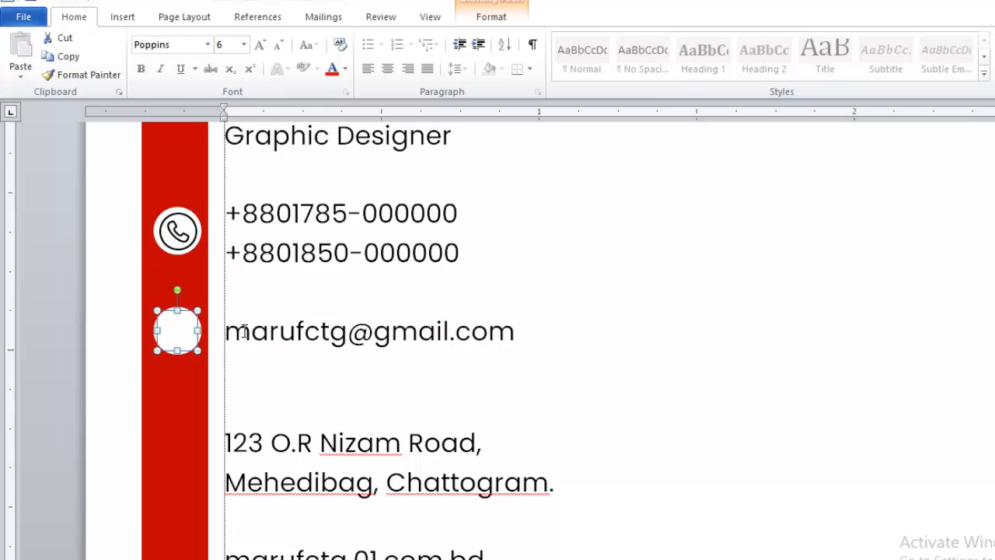
Drop another white circle copy beside the address line.
scroll(191, 306, down, 2)
drag(173, 172, 184, 408)
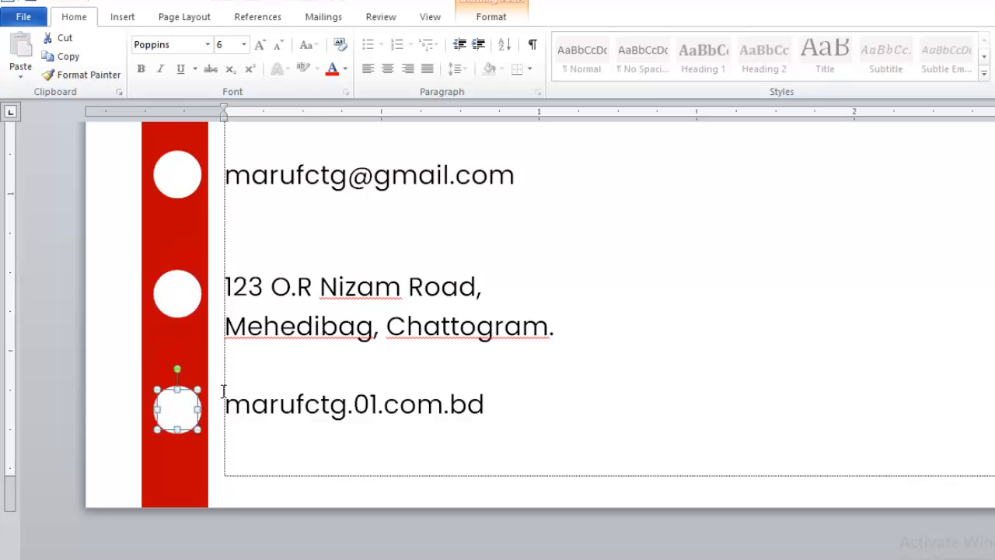
click(295, 351)
scroll(277, 347, up, 5)
scroll(247, 351, down, 2)
scroll(249, 352, down, 5)
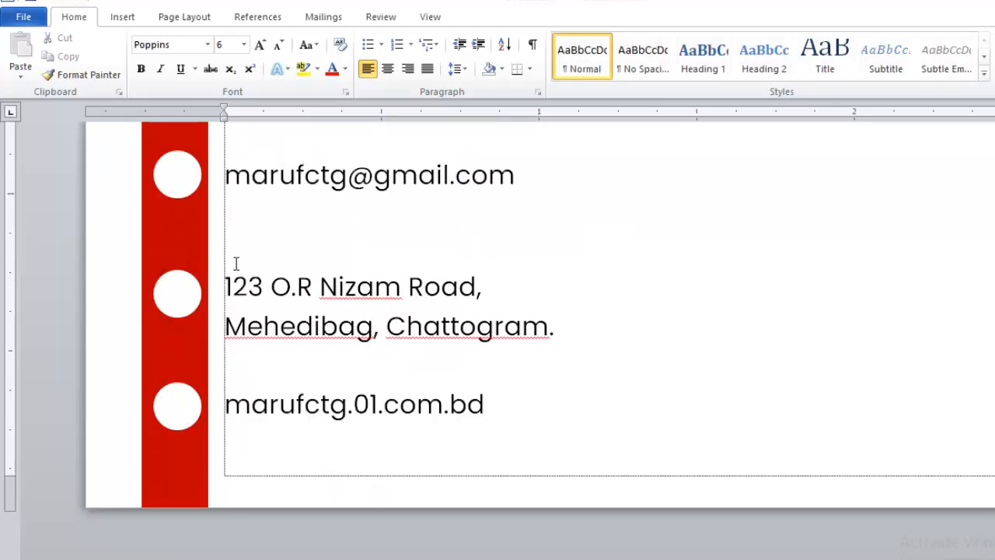
scroll(235, 310, up, 3)
scroll(235, 305, down, 2)
scroll(236, 305, up, 3)
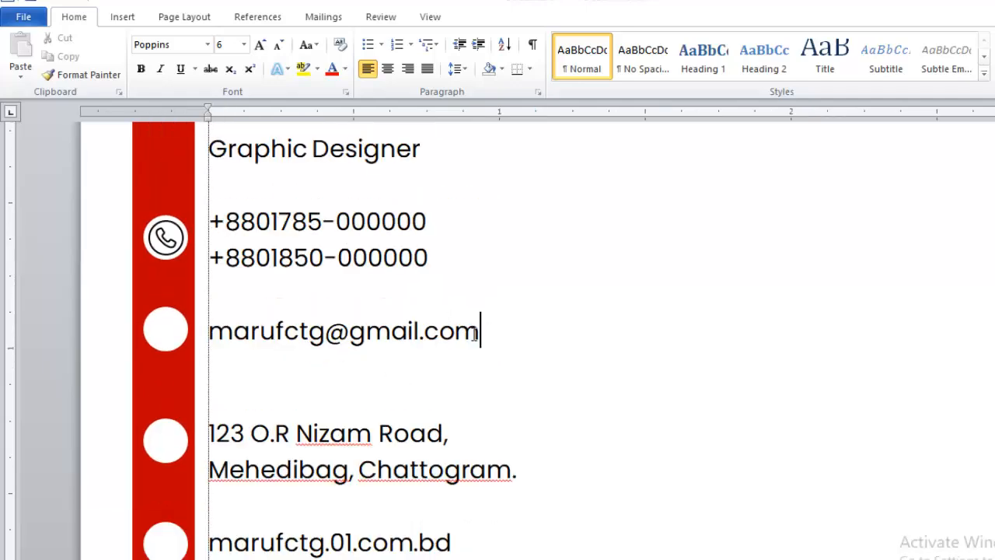
Insert the mail (1).png envelope picture and set it to In Front of Text.
click(118, 16)
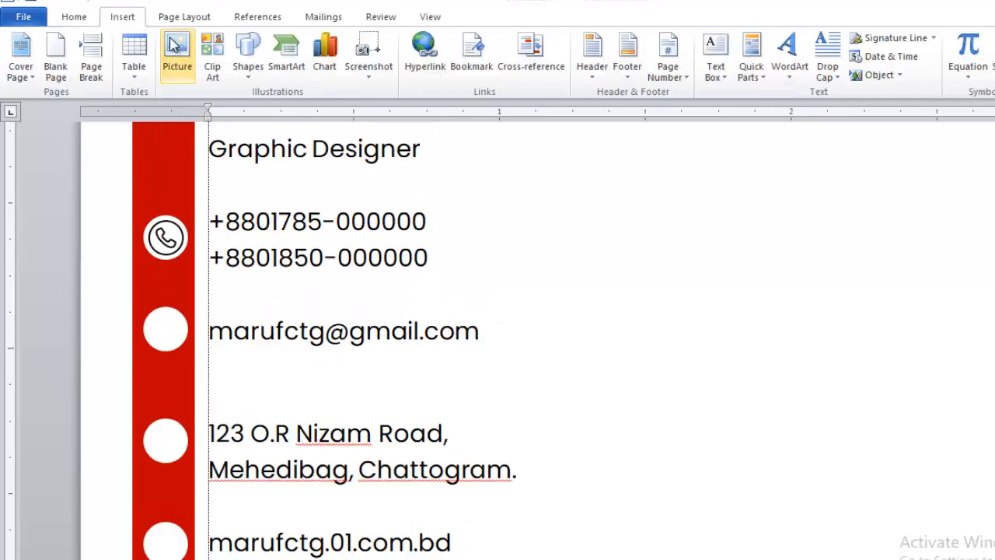
click(178, 58)
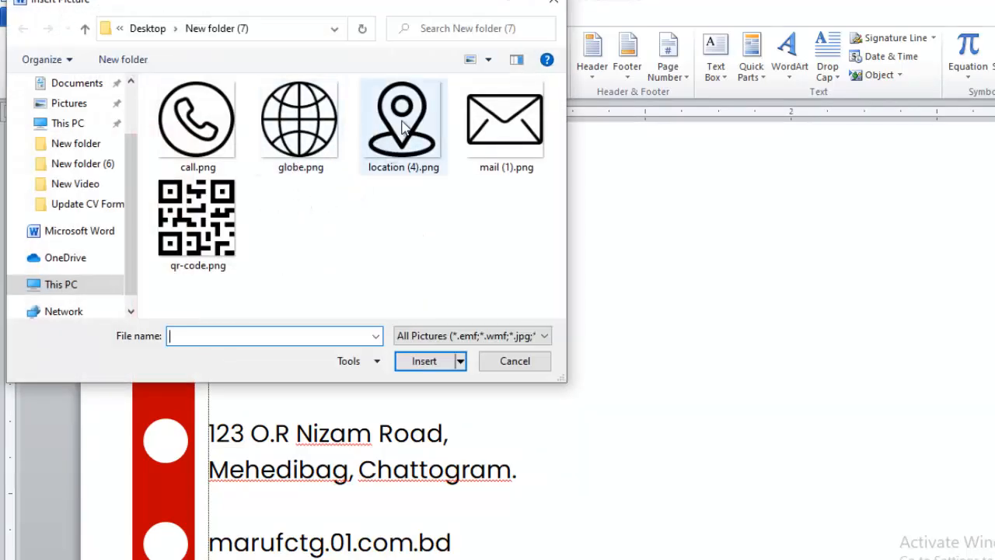
double_click(503, 166)
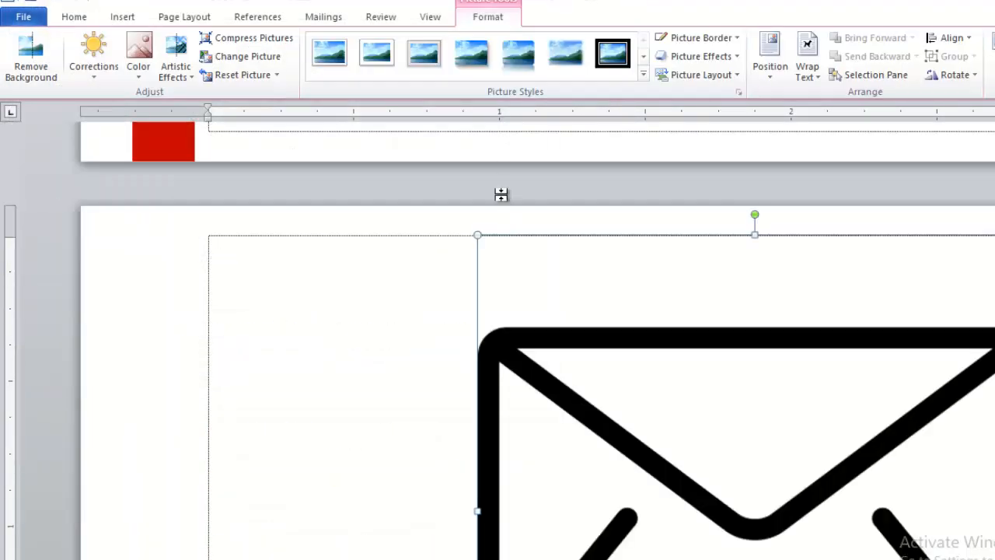
click(812, 62)
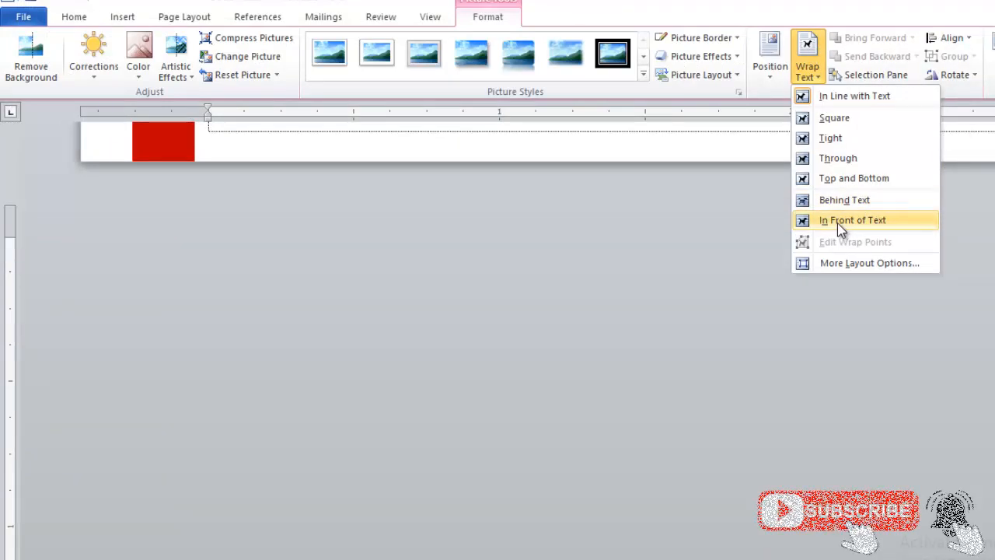
click(841, 222)
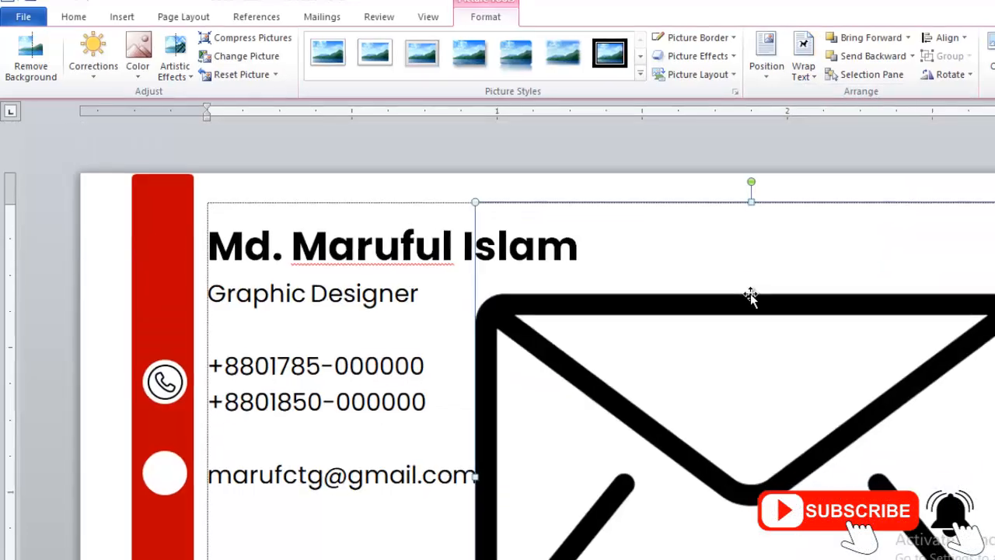
Shrink the envelope and fit it into the white circle beside the email line.
scroll(770, 280, down, 3)
drag(946, 435, 750, 240)
scroll(793, 338, up, 3)
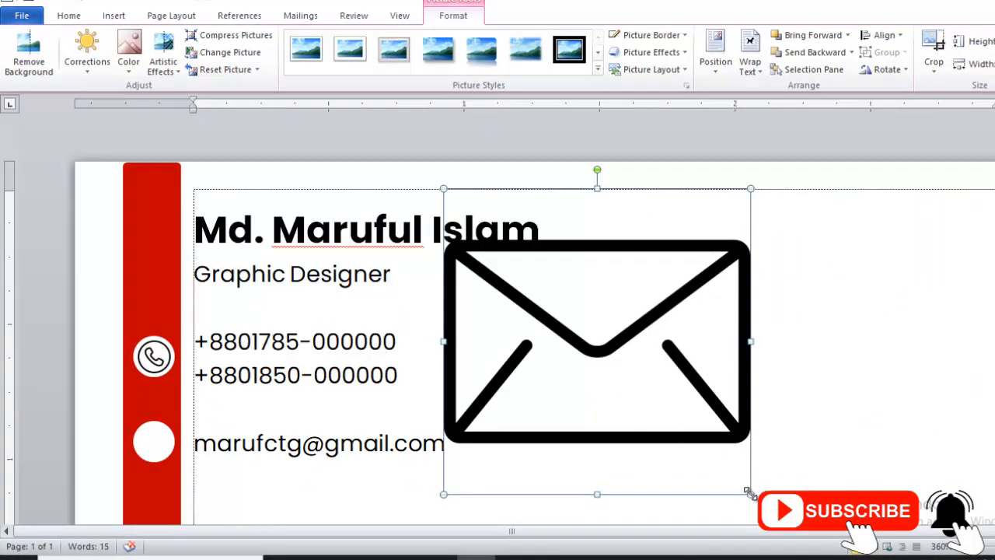
drag(750, 492, 158, 447)
scroll(215, 416, up, 2)
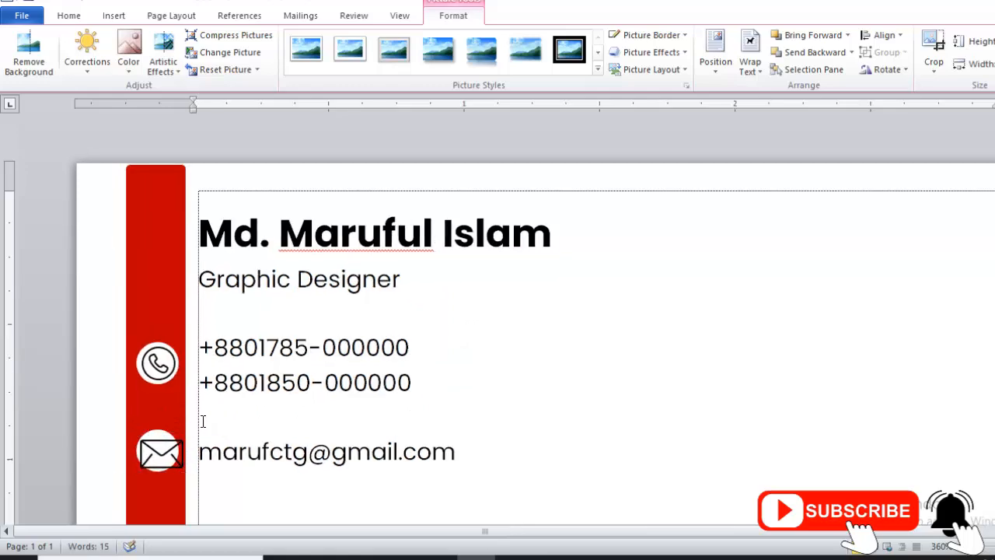
drag(188, 487, 174, 476)
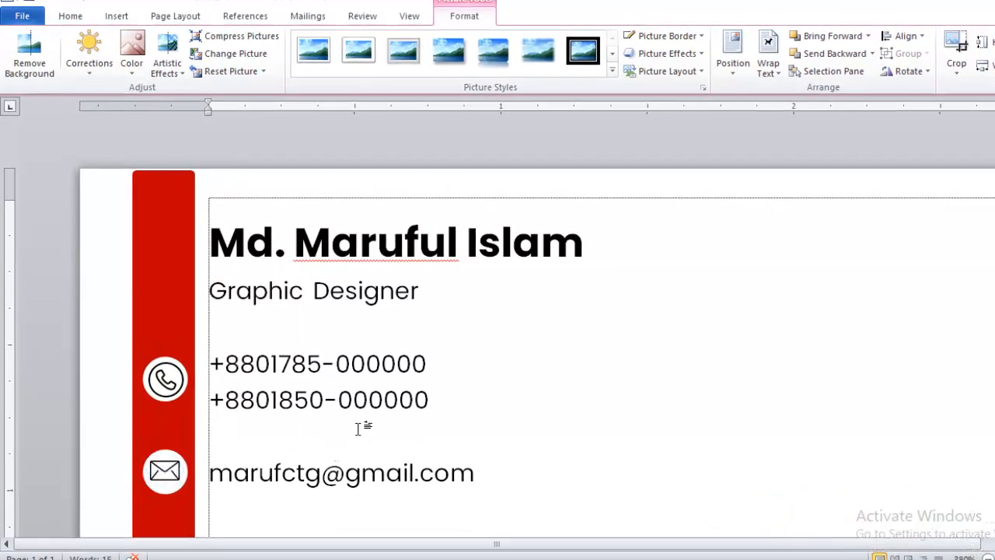
click(352, 431)
scroll(195, 319, down, 2)
Insert the location (4).png pin picture and set it to In Front of Text.
click(165, 322)
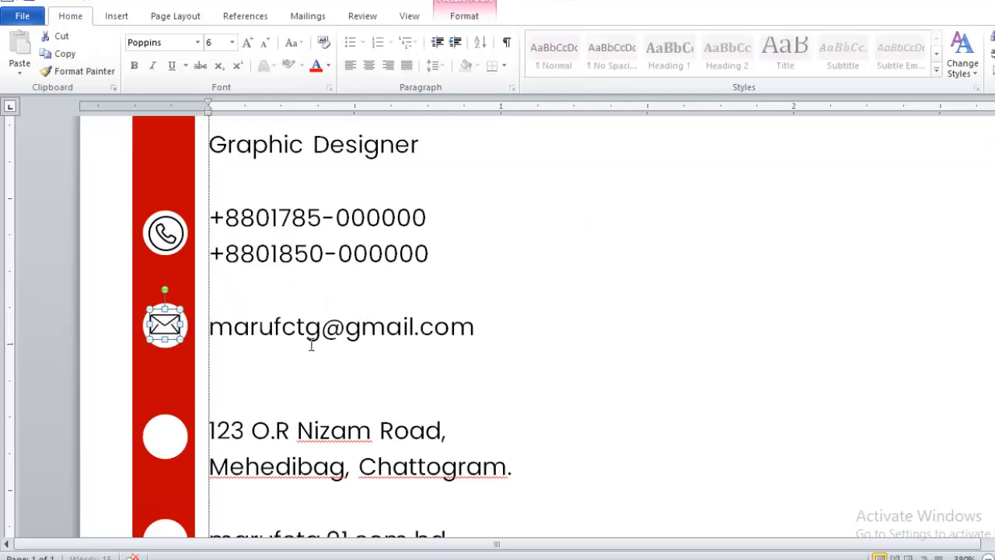
click(292, 424)
scroll(362, 327, down, 2)
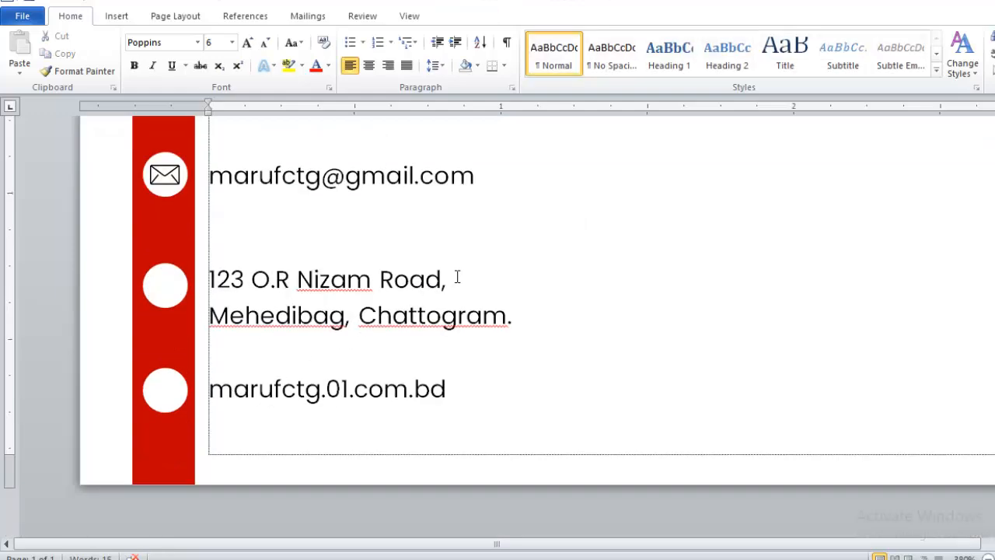
click(118, 15)
click(130, 56)
double_click(383, 120)
click(771, 56)
click(809, 194)
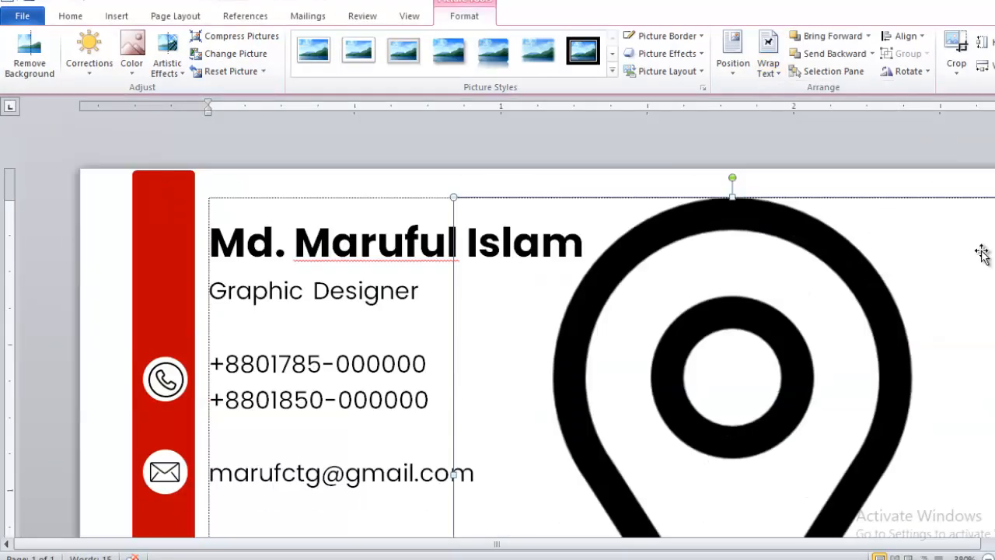
Shrink the pin to icon size and move it into the address circle.
drag(994, 197, 831, 374)
drag(758, 426, 764, 239)
drag(837, 186, 622, 402)
drag(581, 439, 619, 259)
drag(660, 222, 553, 329)
drag(553, 384, 529, 361)
drag(514, 348, 272, 430)
scroll(320, 318, down, 4)
drag(295, 128, 173, 294)
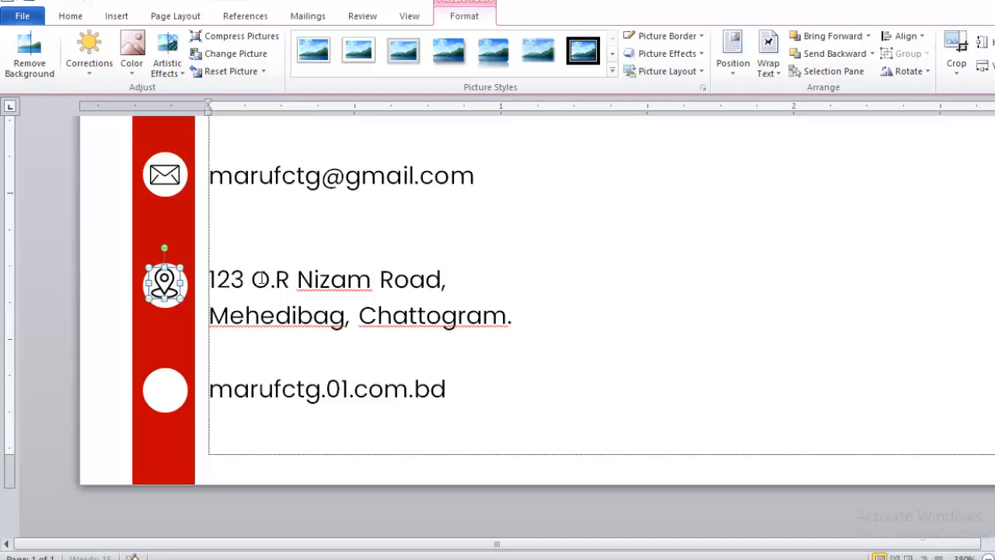
click(469, 394)
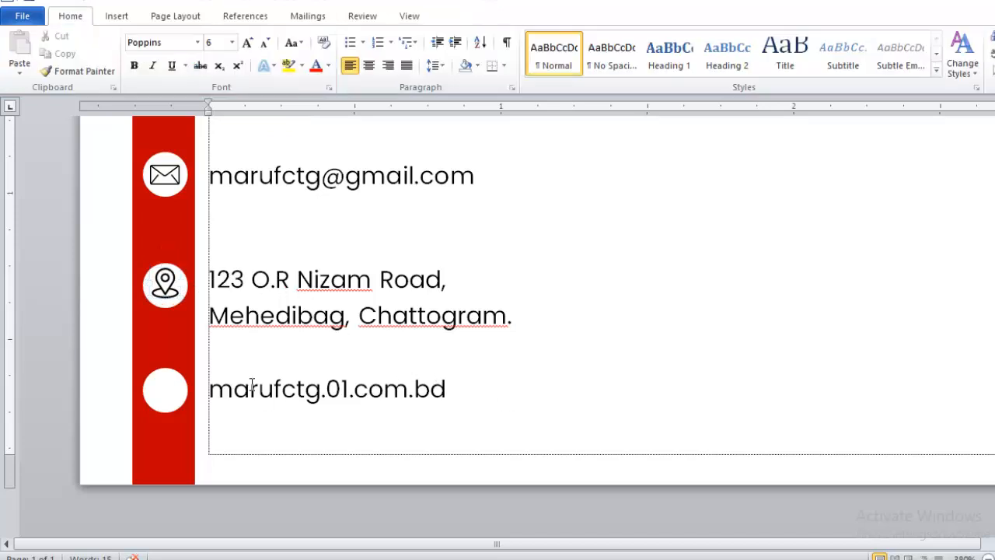
click(117, 15)
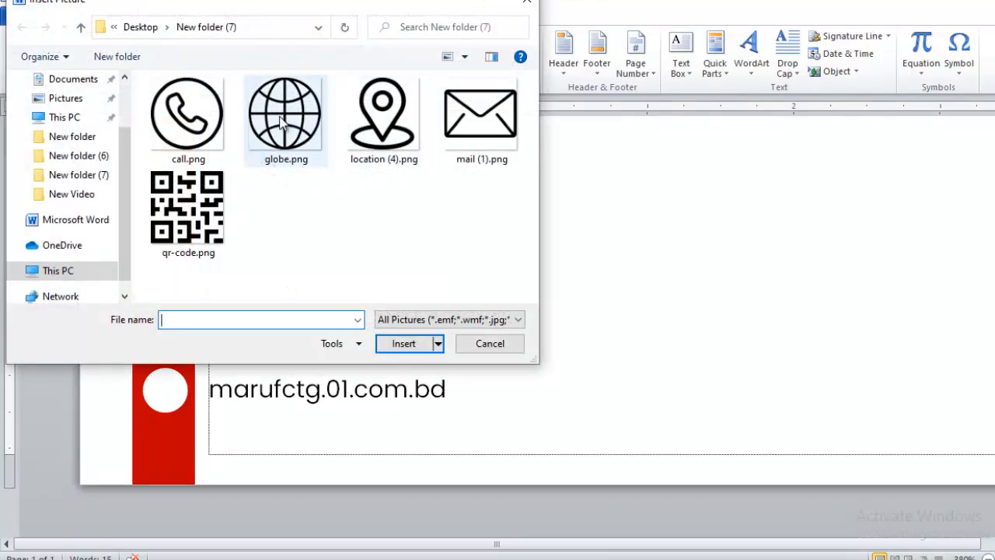
Insert globe.png in front of text, shrink it, and place it in the website circle.
double_click(286, 115)
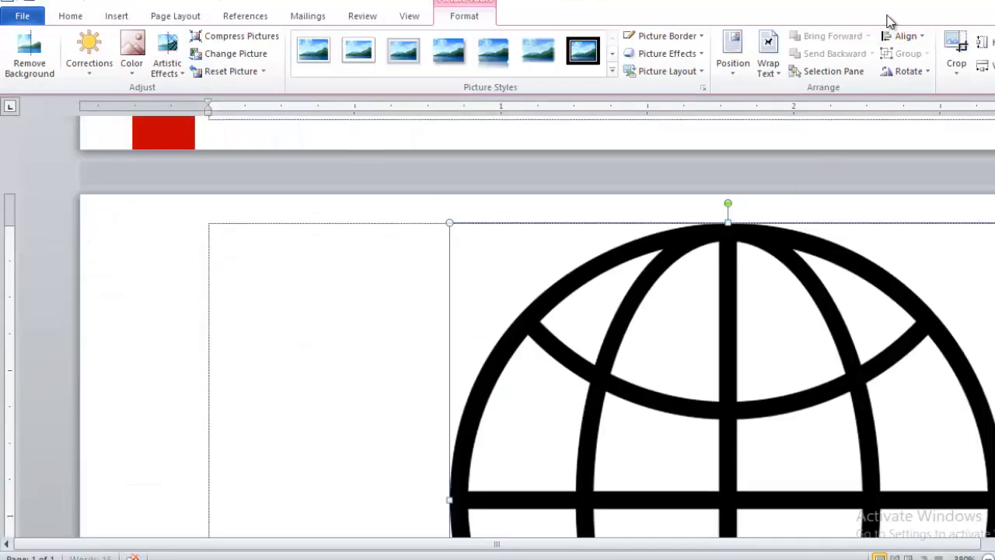
click(768, 51)
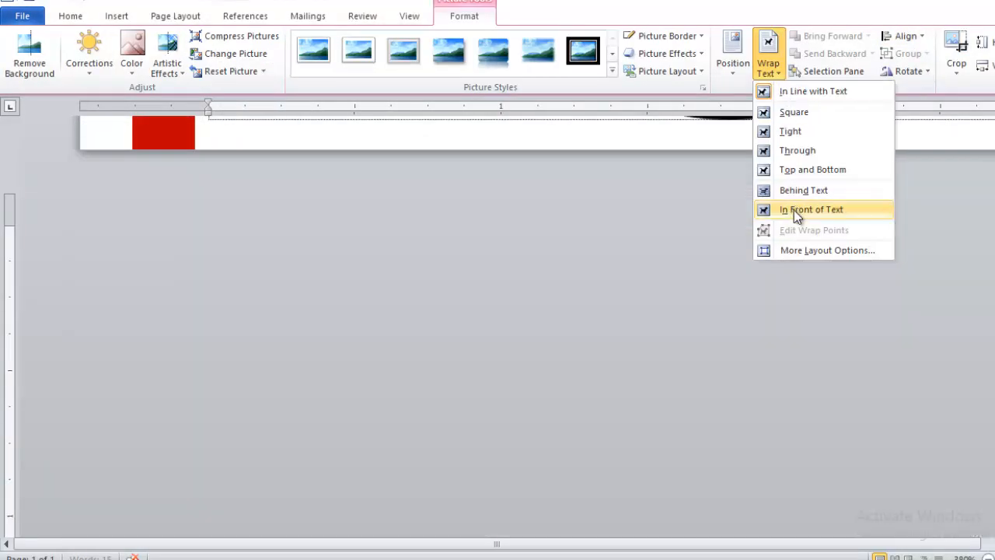
click(794, 210)
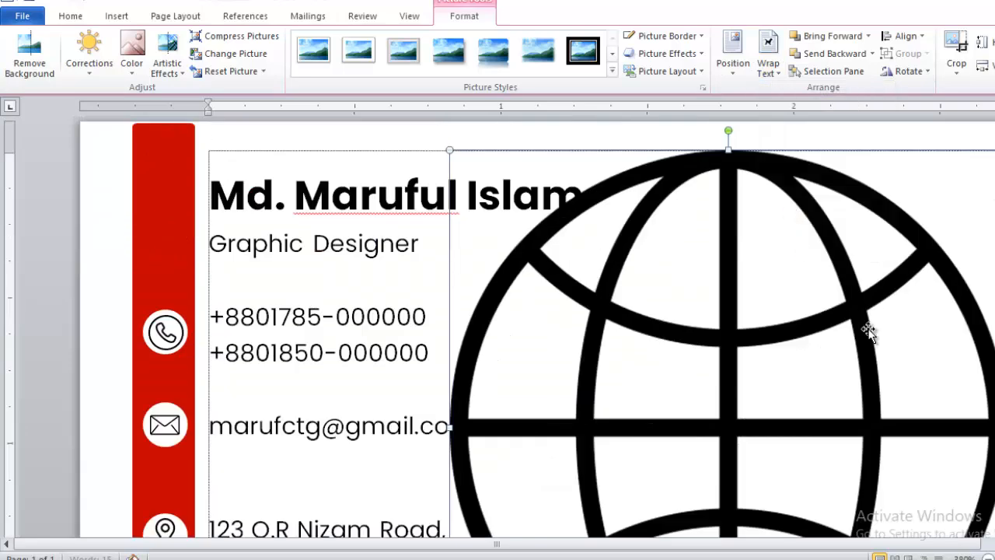
drag(994, 150, 459, 405)
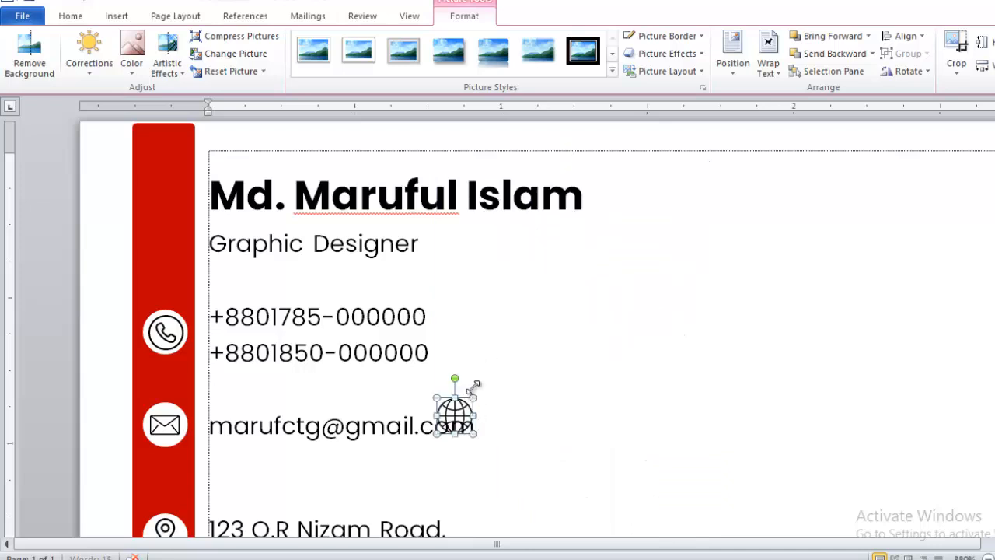
scroll(451, 226, down, 3)
drag(436, 170, 180, 404)
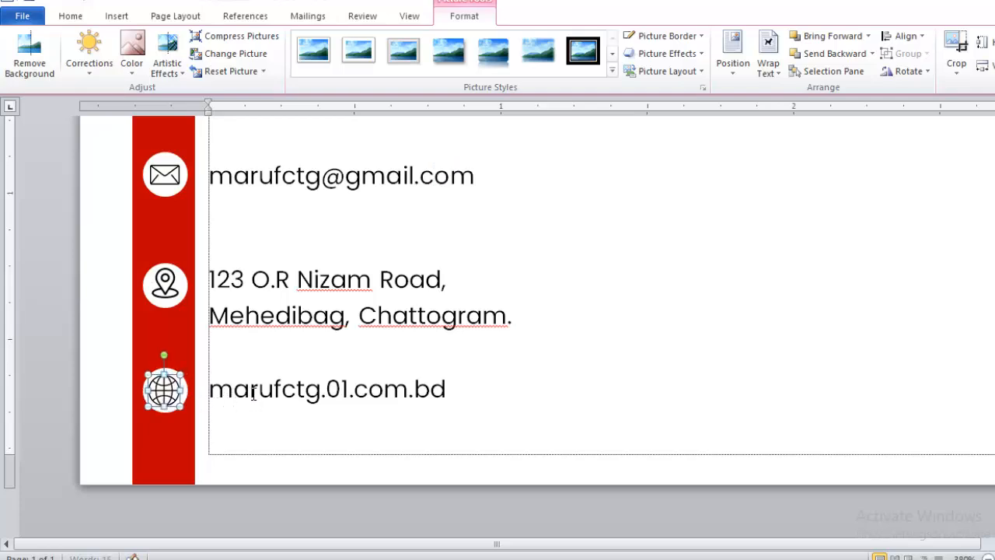
click(519, 381)
scroll(487, 343, down, 13)
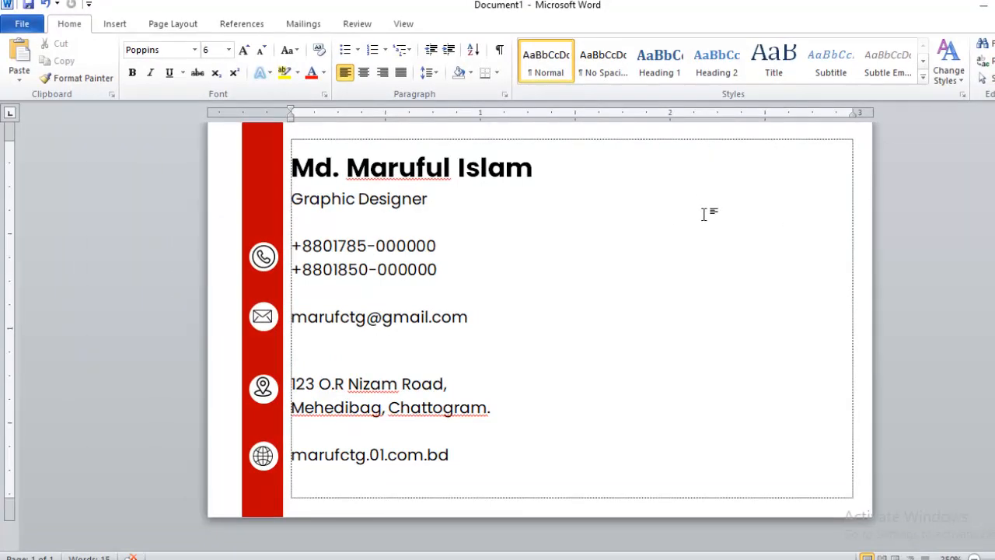
Insert the Untitled-1.png eagle logo and set its wrapping to Behind Text.
click(114, 22)
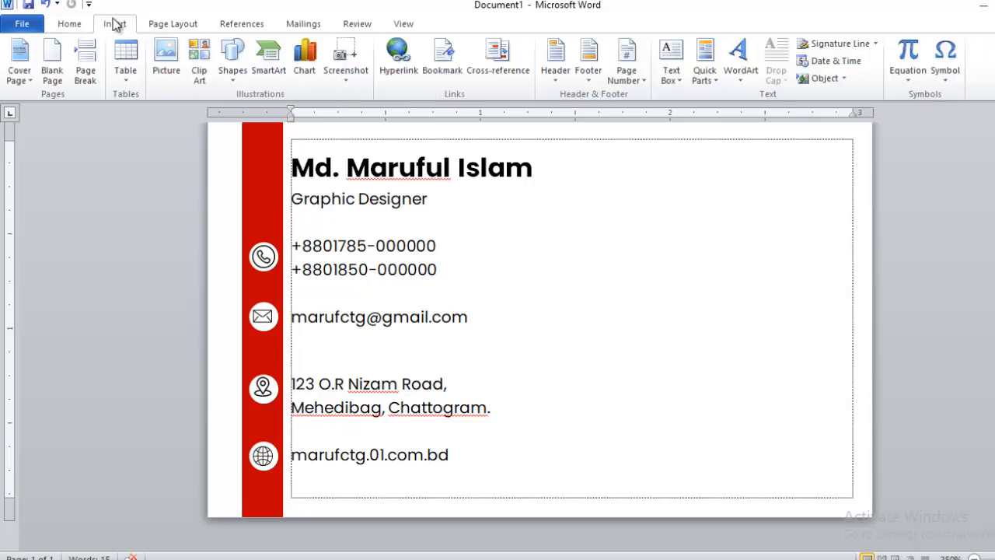
click(166, 55)
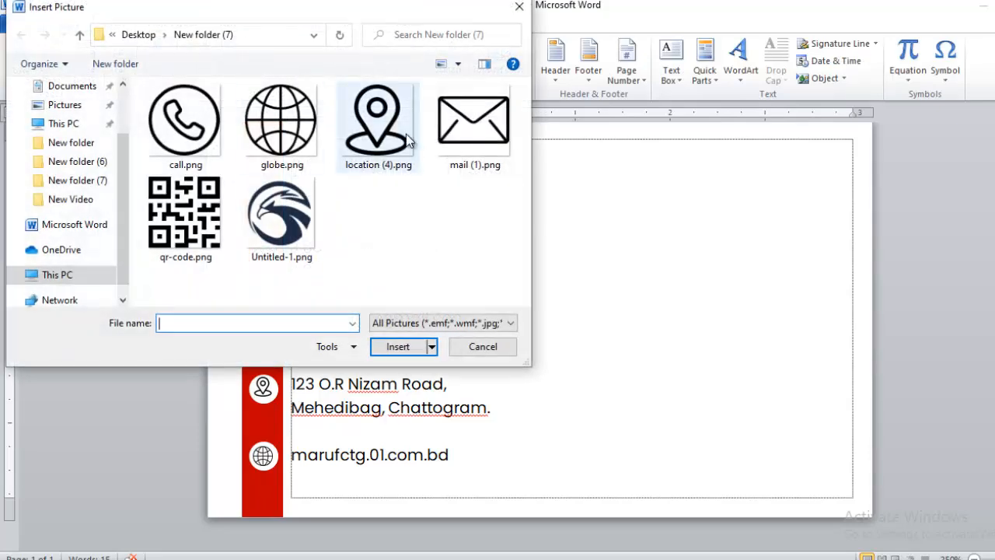
click(294, 223)
click(399, 347)
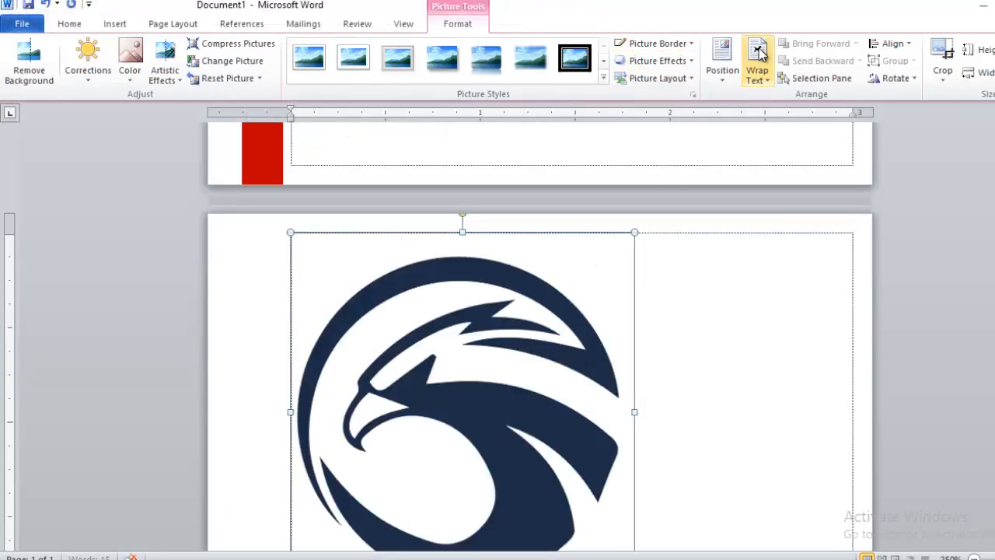
click(760, 53)
click(780, 195)
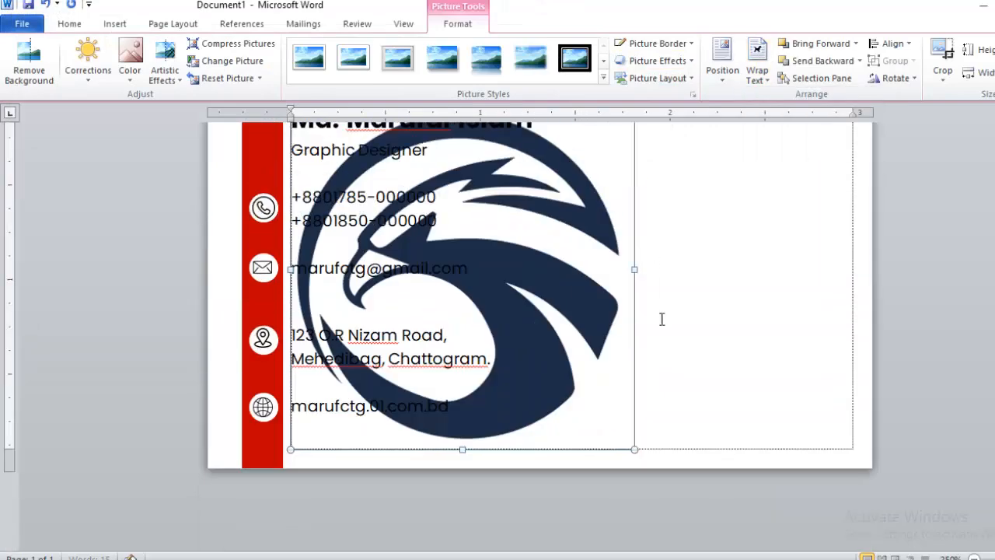
scroll(415, 259, up, 2)
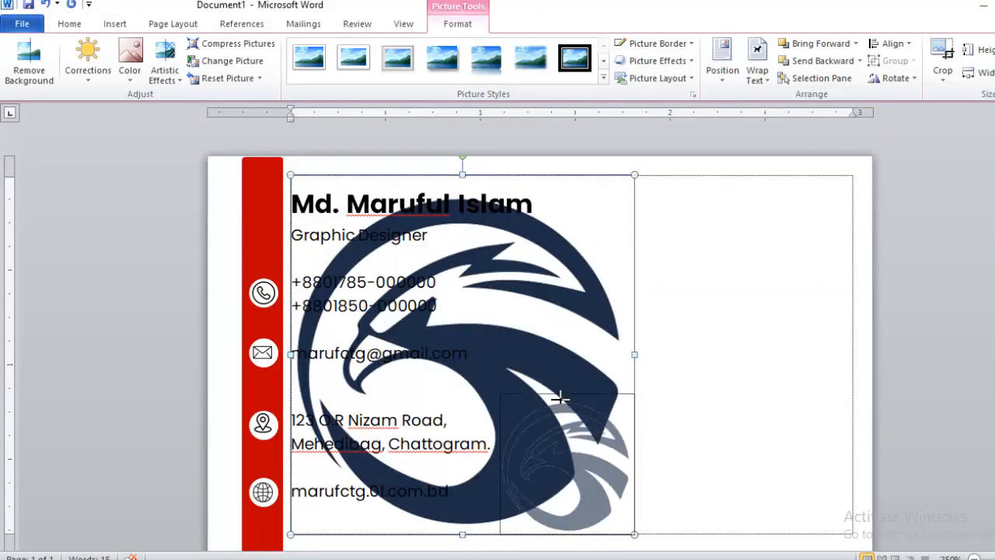